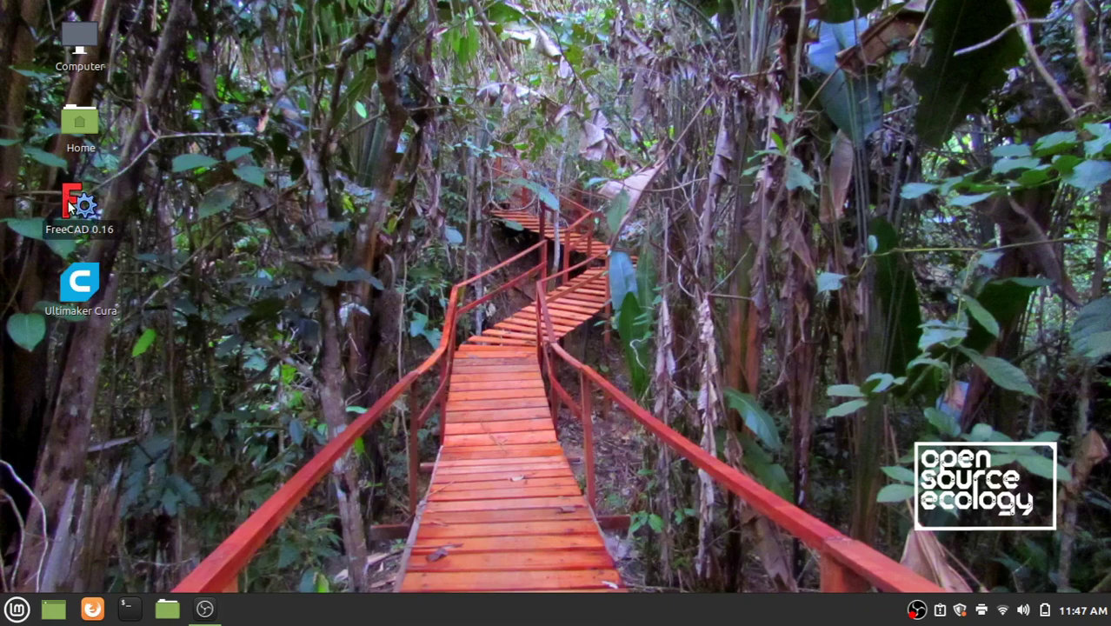
Step: Start FreeCAD 0.16 from its desktop icon and wait for the Start Center
double_click(69, 205)
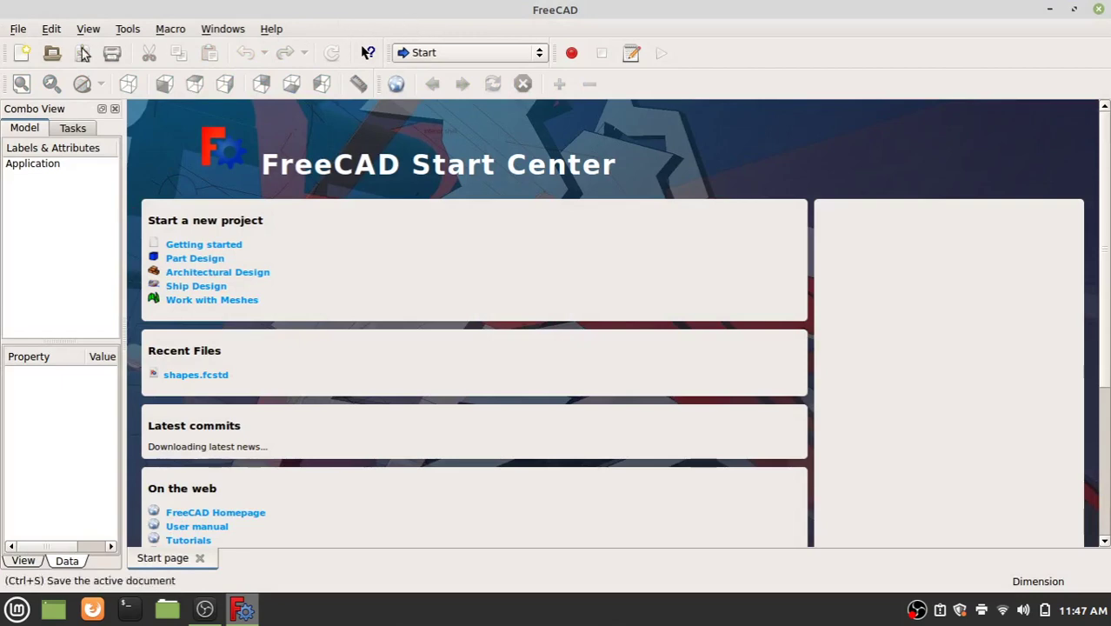
Step: Create the new Unnamed document and make Sketcher the active workbench
click(19, 61)
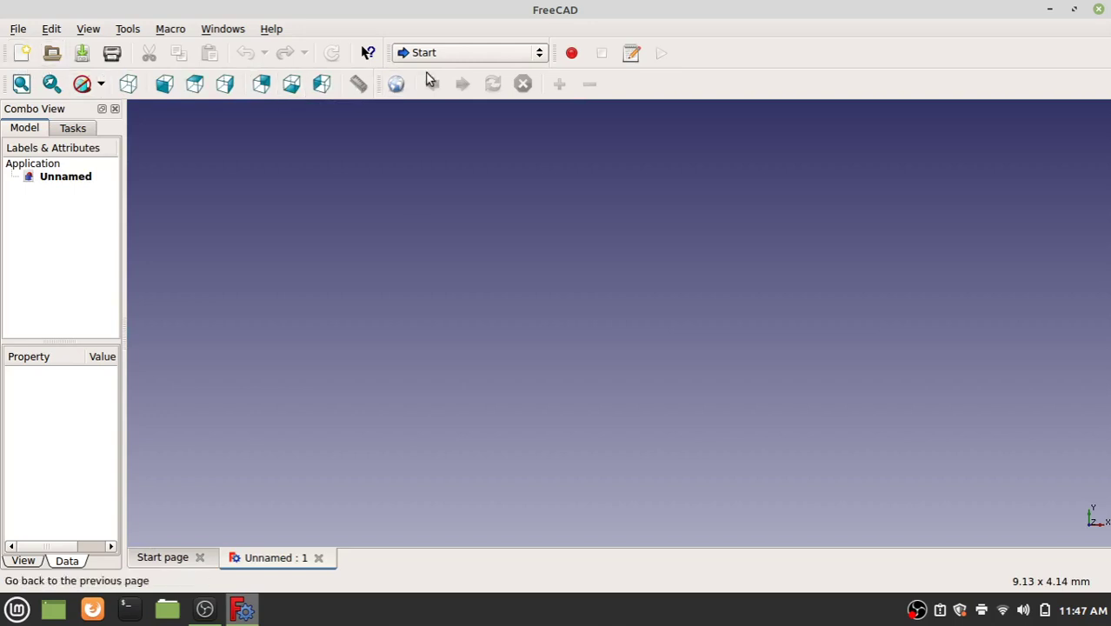
click(457, 54)
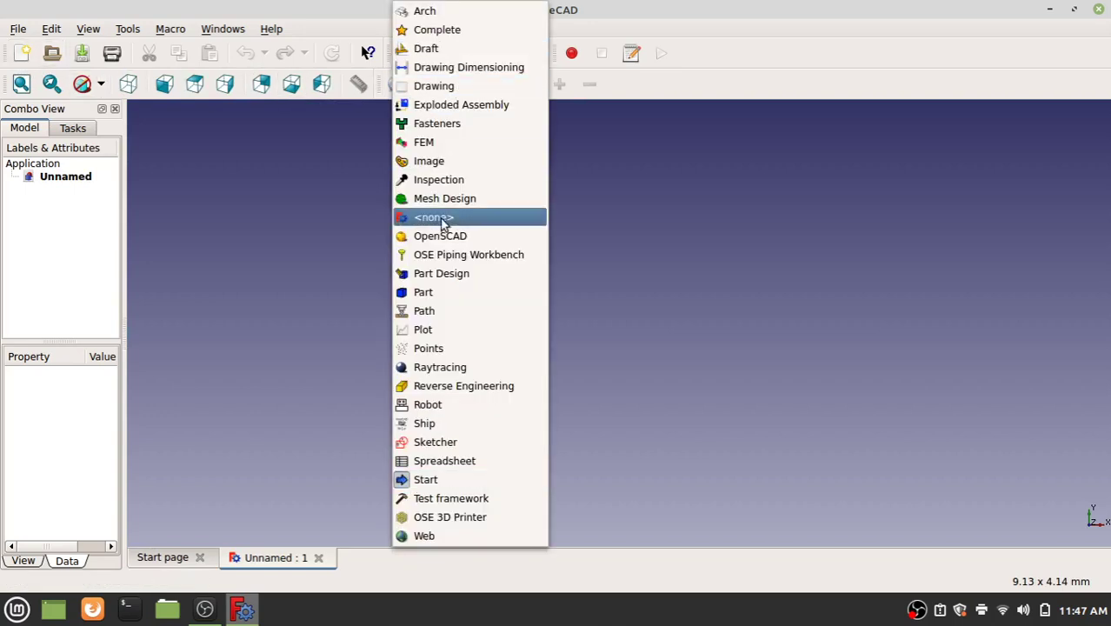
click(452, 444)
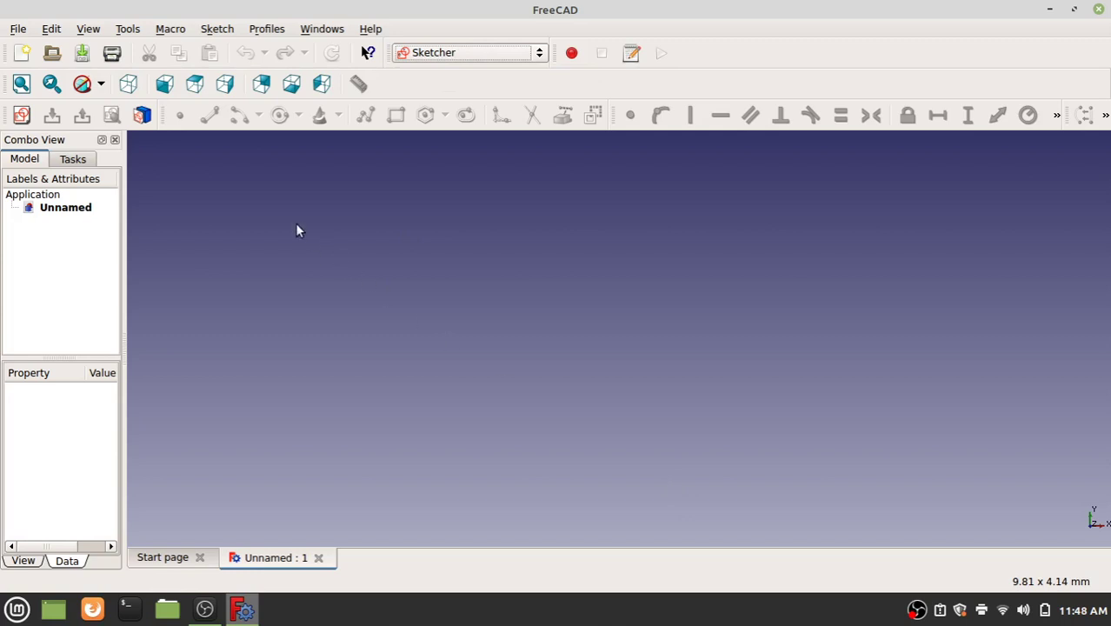
Step: Start a sketch on the XY-Plane and draw one circle centred on the origin
click(22, 118)
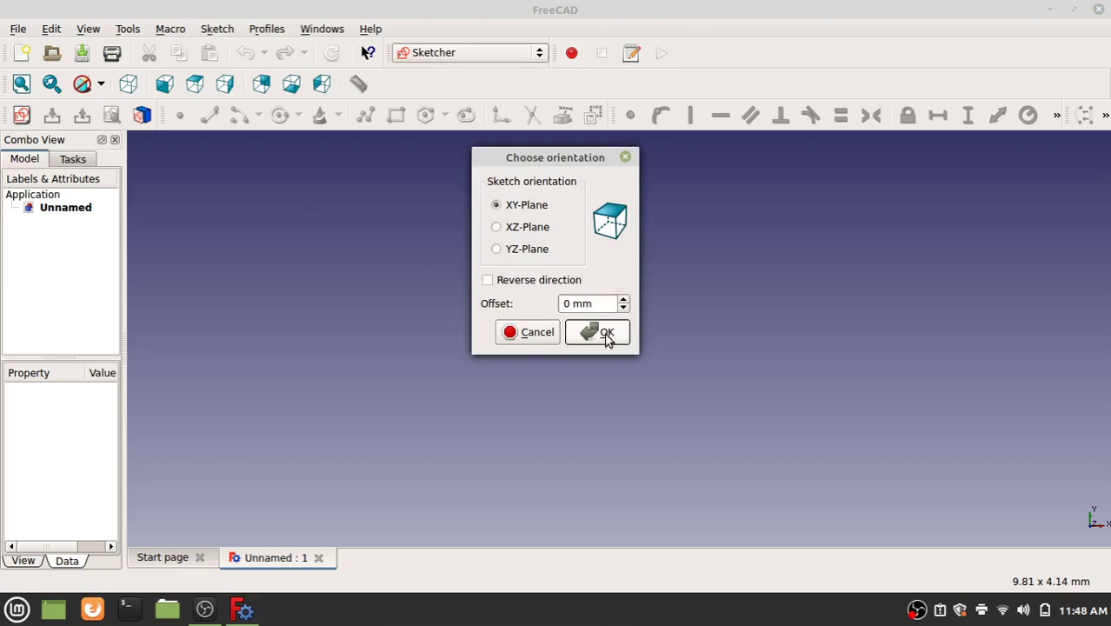
click(606, 335)
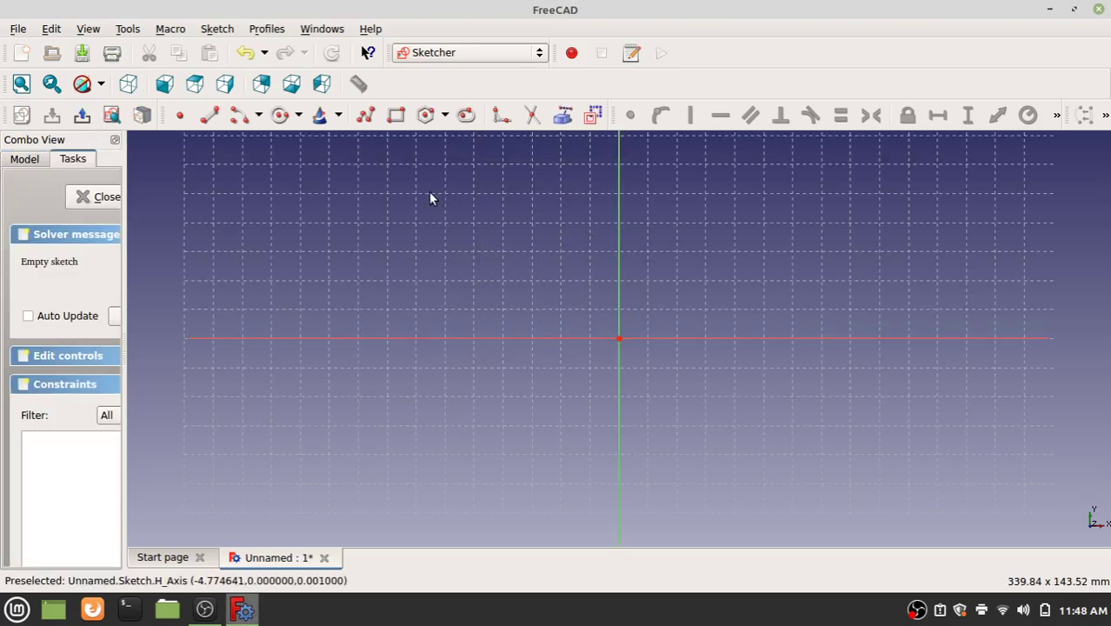
click(280, 118)
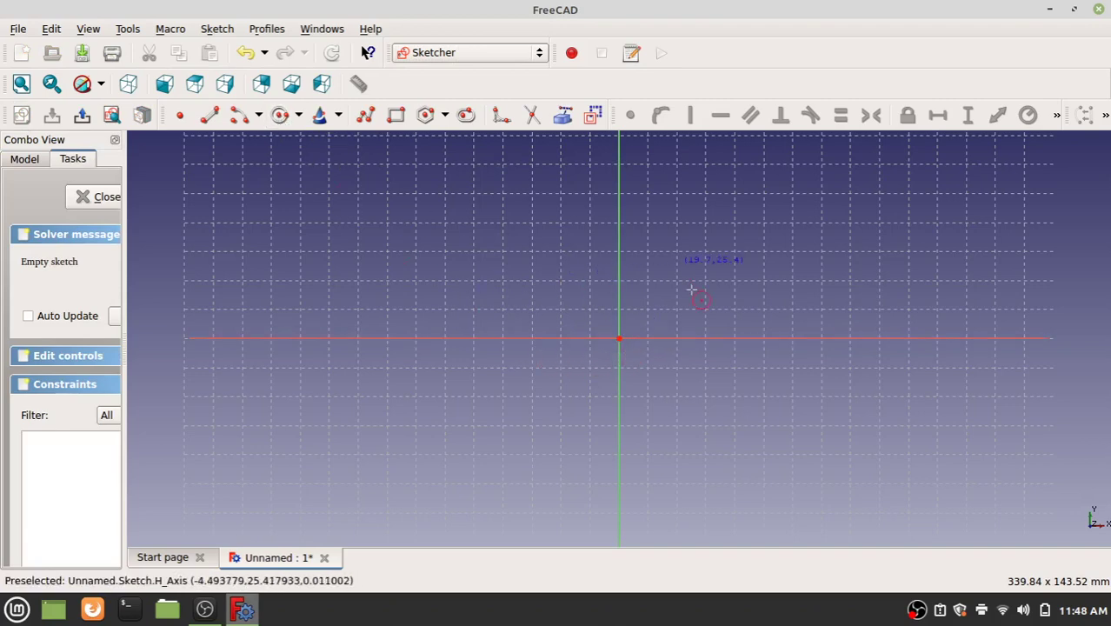
click(619, 339)
click(735, 309)
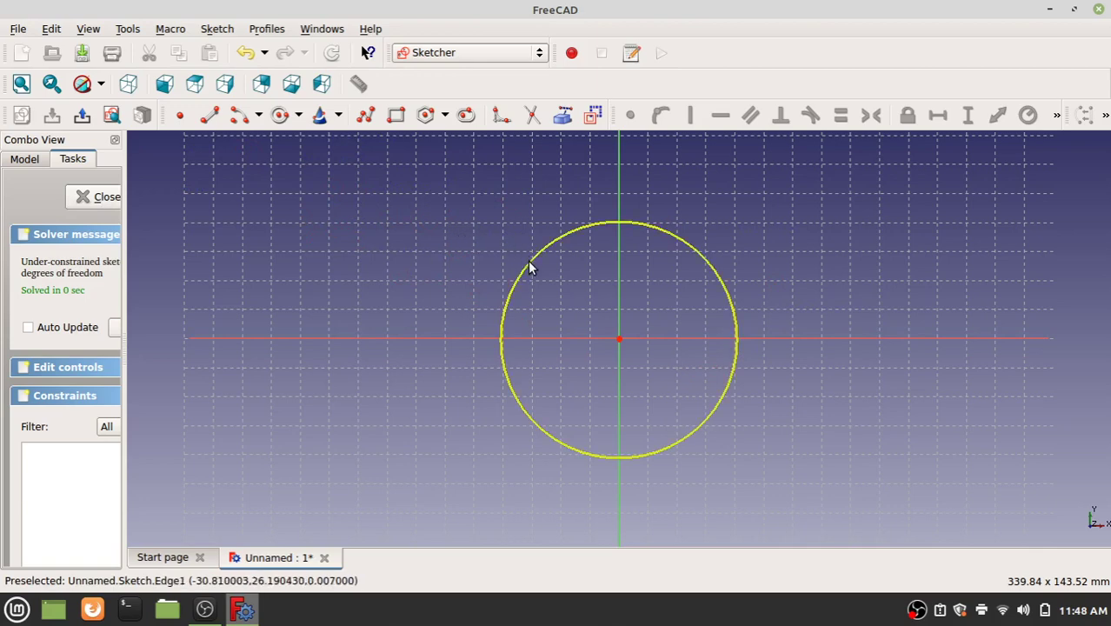
Step: Drag the circle's edge to a slightly larger radius and close the sketch
drag(528, 261, 522, 246)
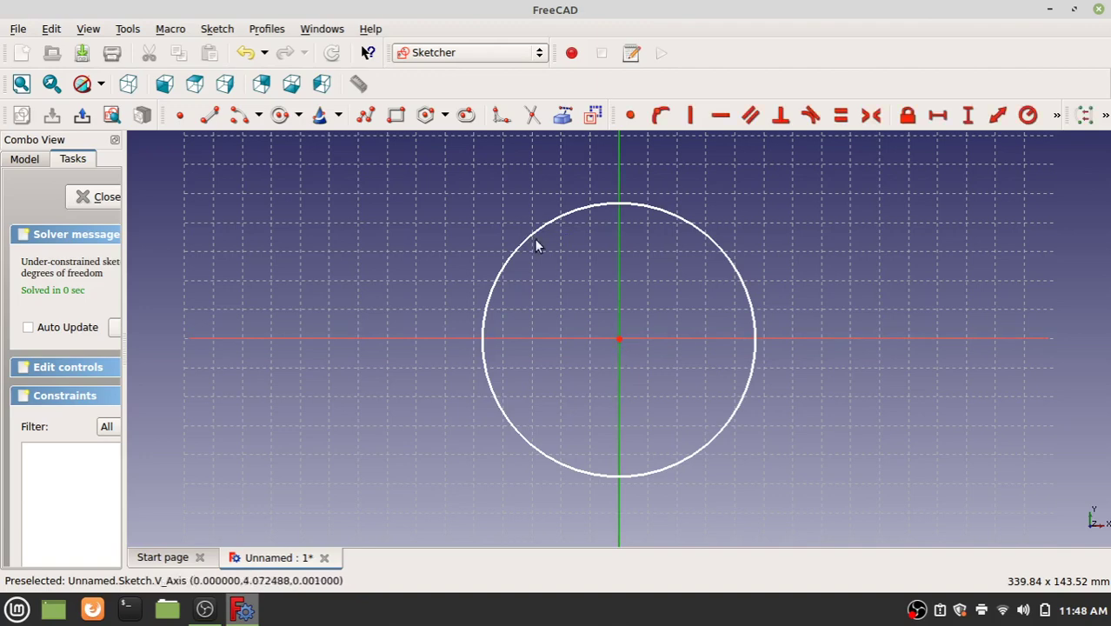
drag(554, 222, 541, 242)
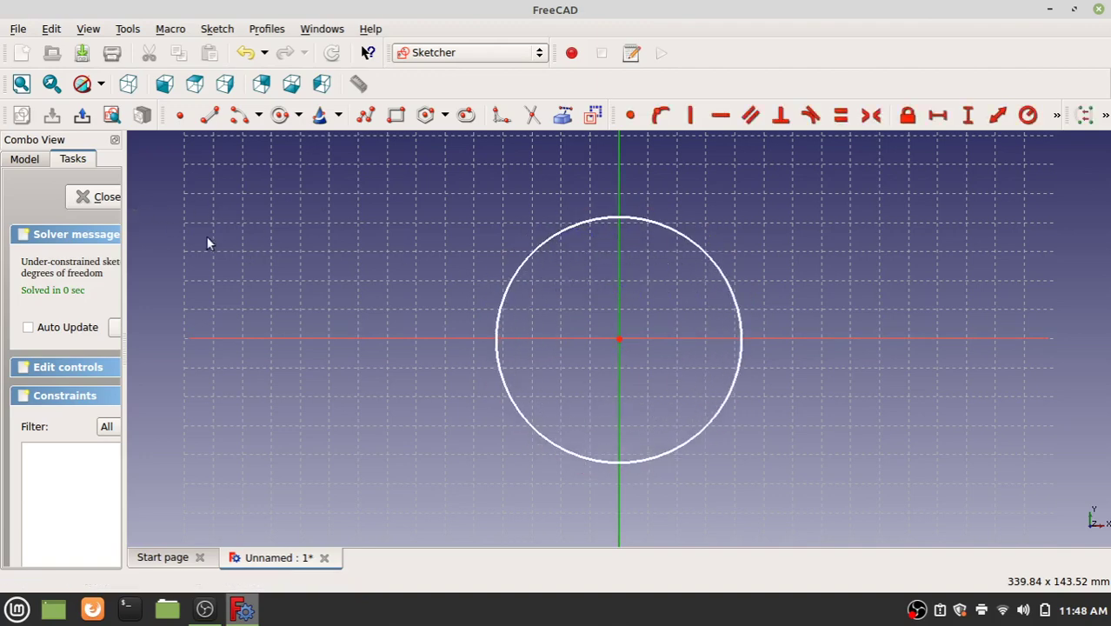
click(106, 198)
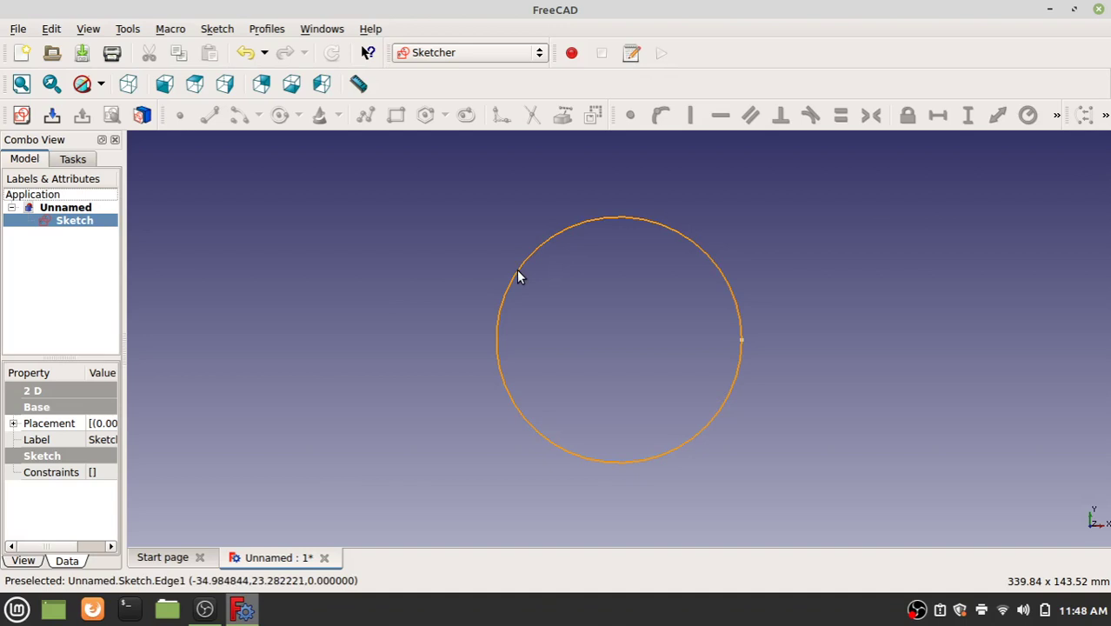
click(70, 248)
click(70, 220)
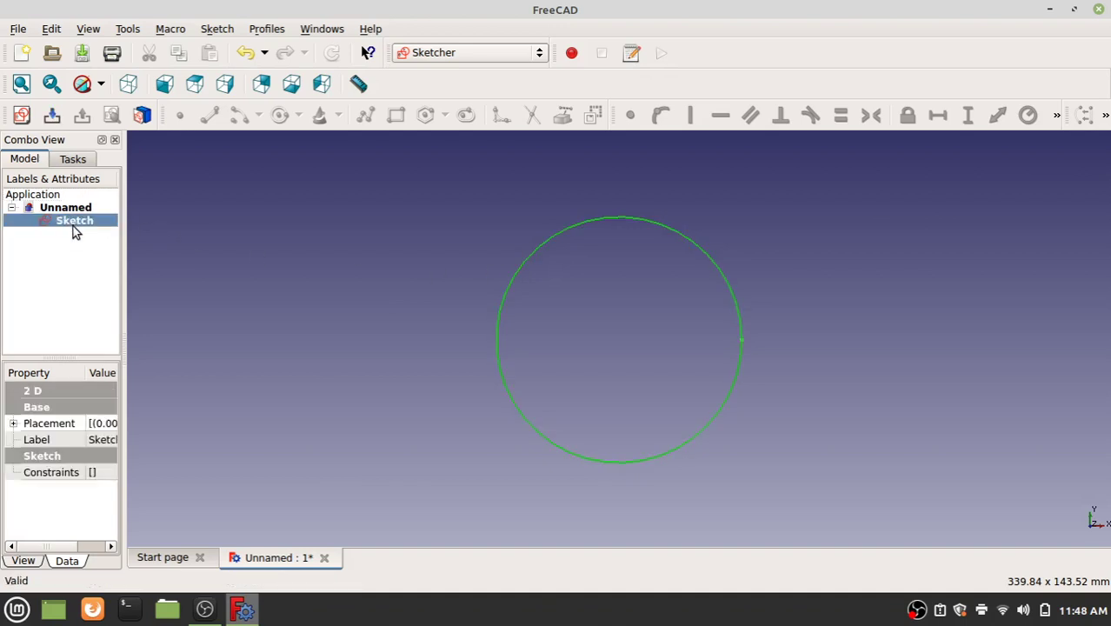
key(space)
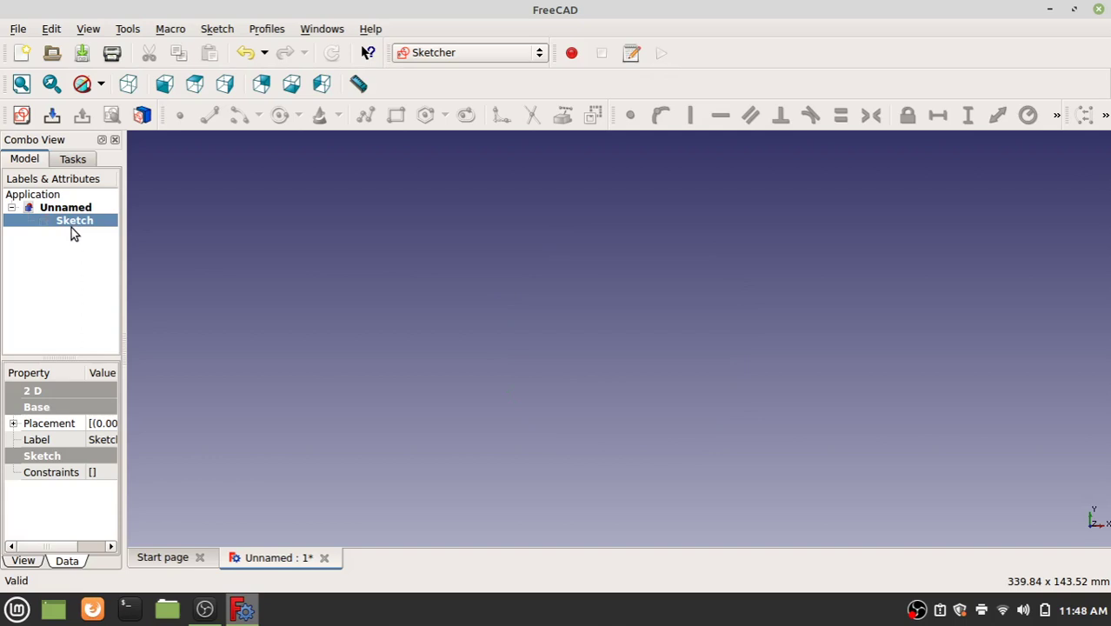
key(space)
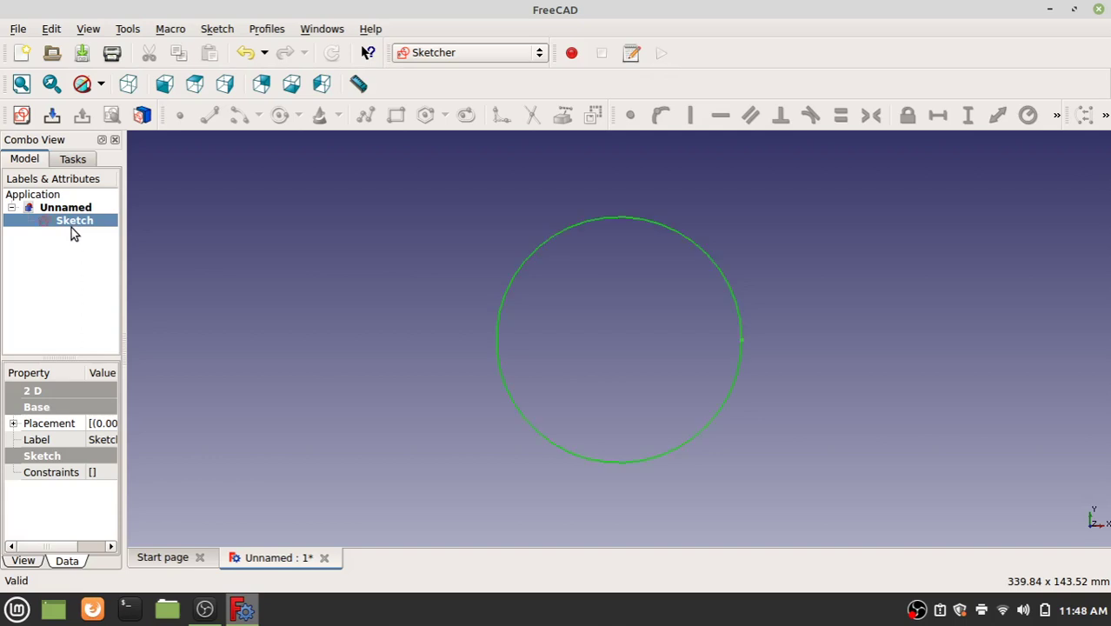
click(75, 265)
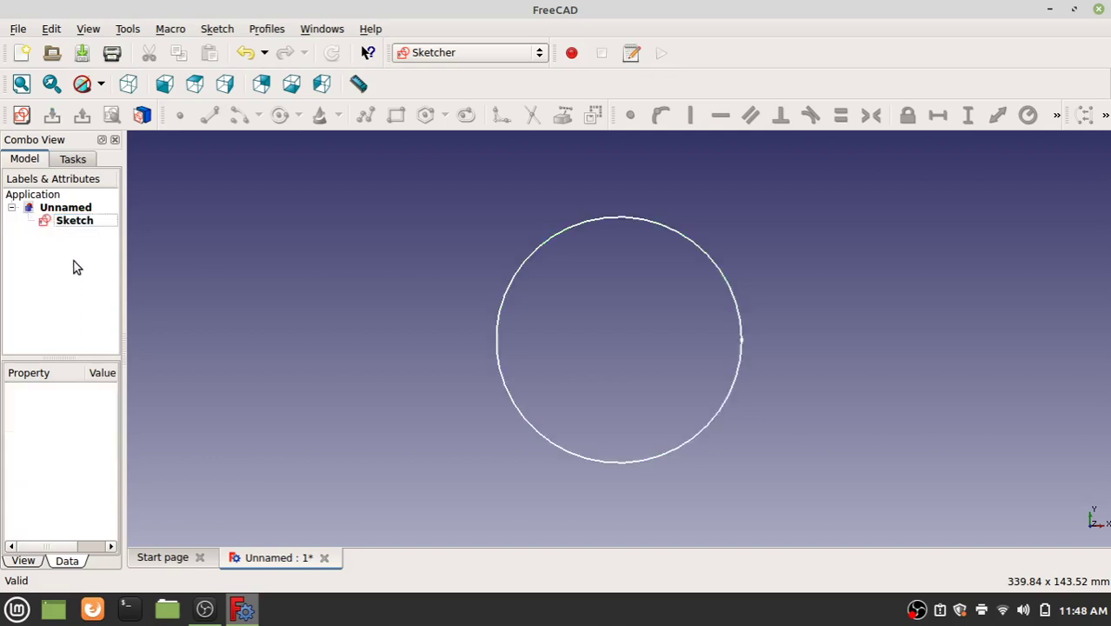
click(539, 251)
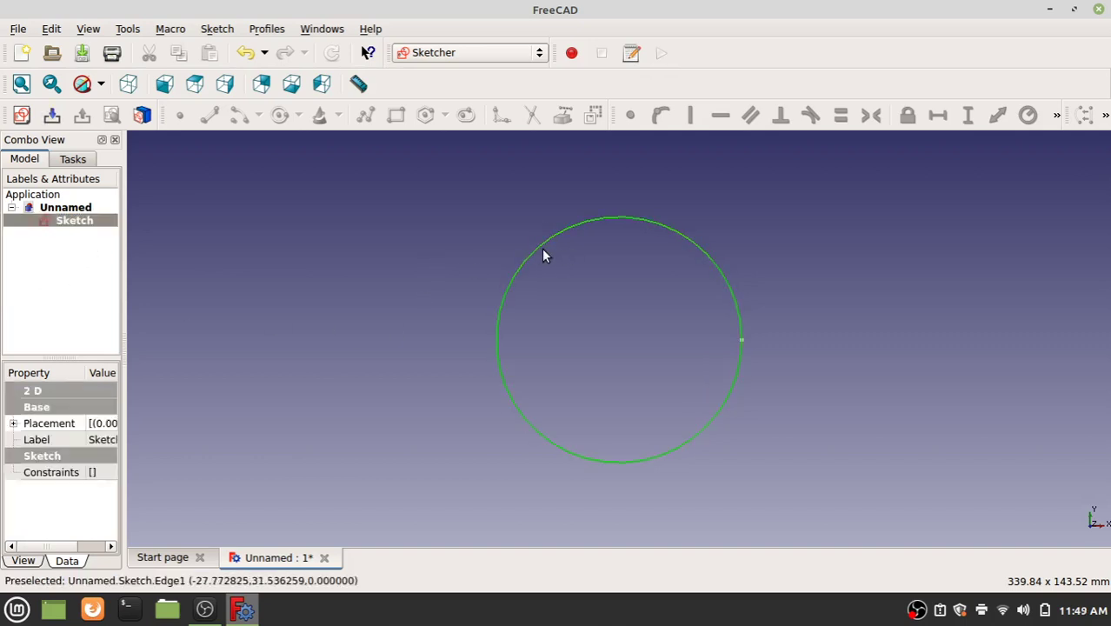
click(454, 260)
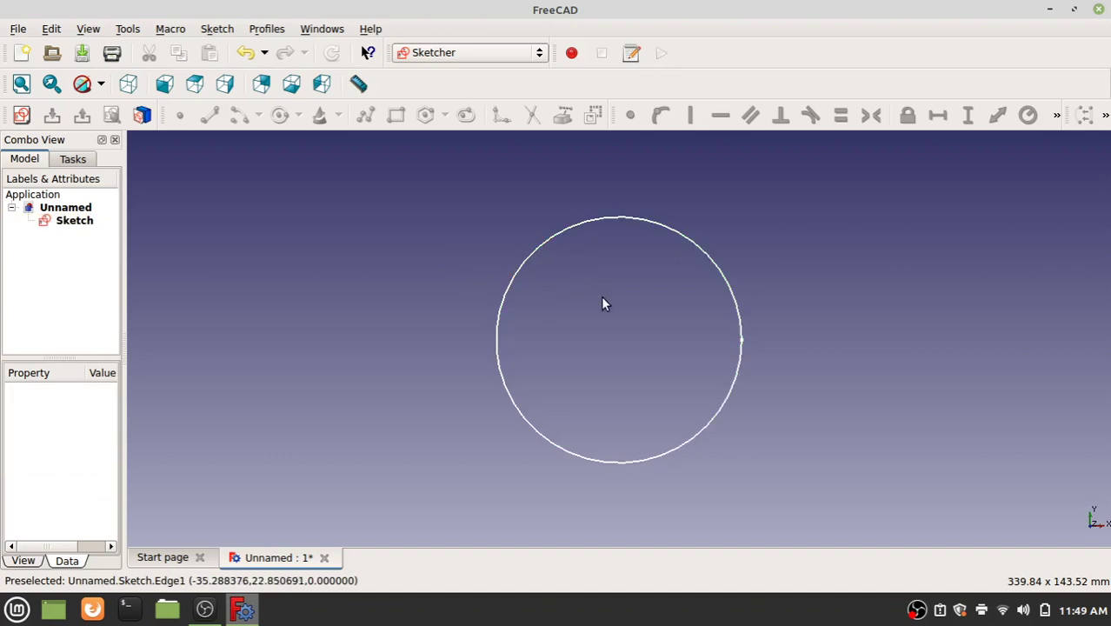
scroll(601, 297, up, 2)
scroll(601, 297, down, 1)
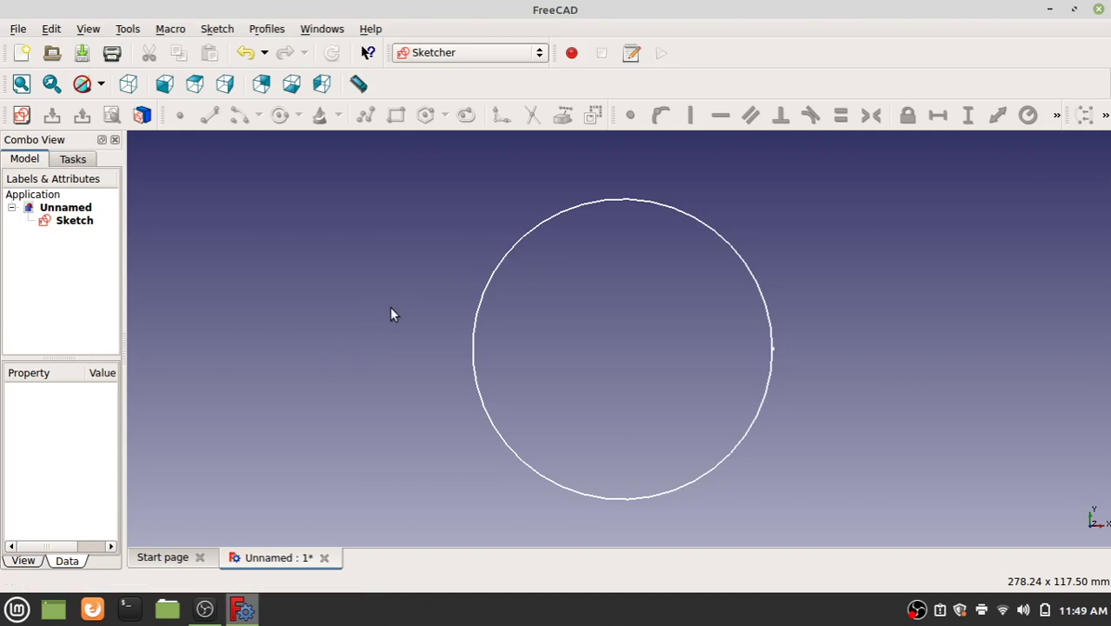
right_click(346, 328)
mouse_move(411, 442)
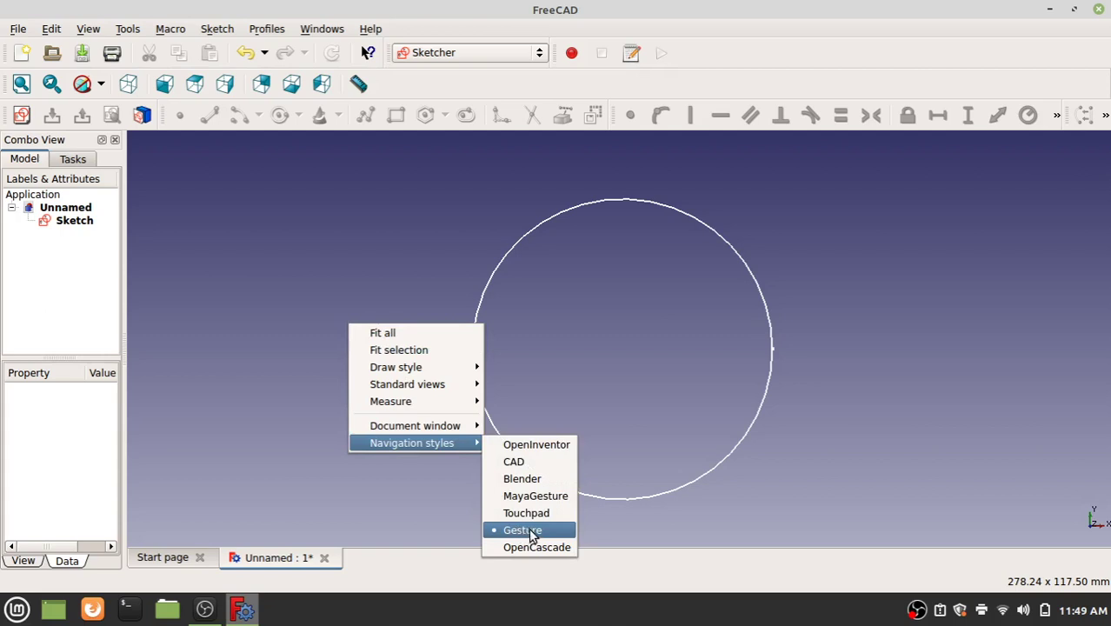
click(219, 294)
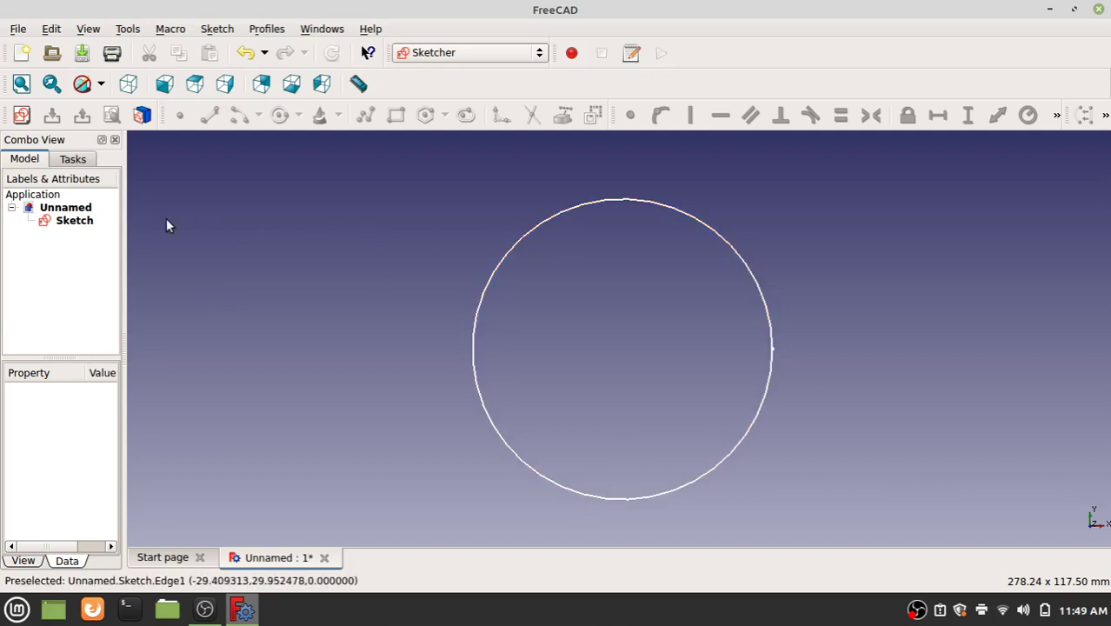
Step: In Part Design, pad the circle sketch into a 10 mm solid cylinder
click(440, 55)
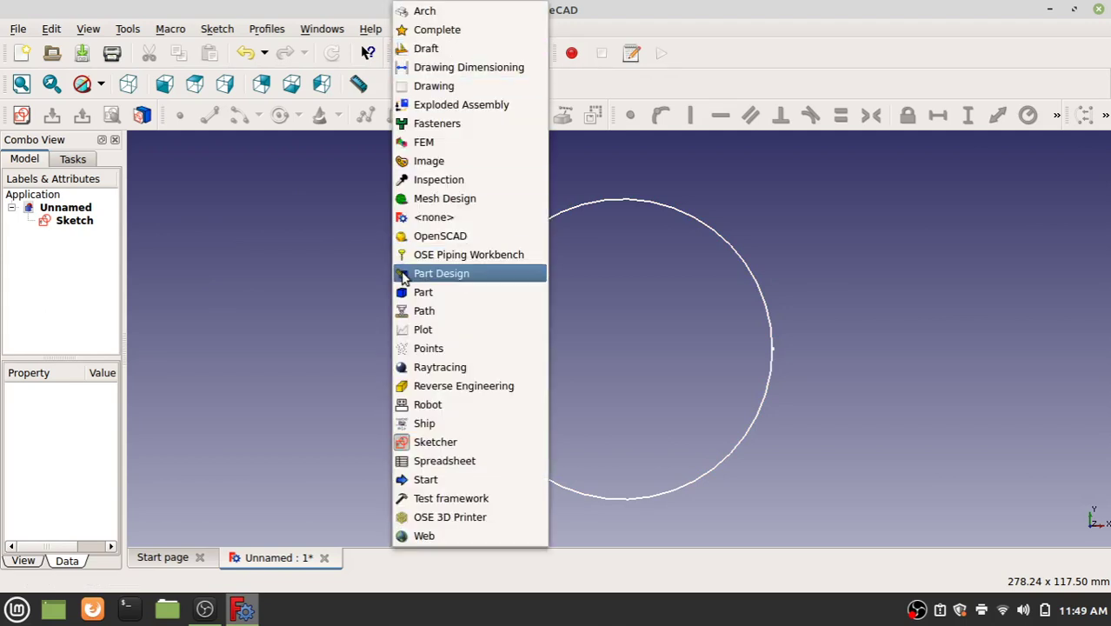
click(466, 275)
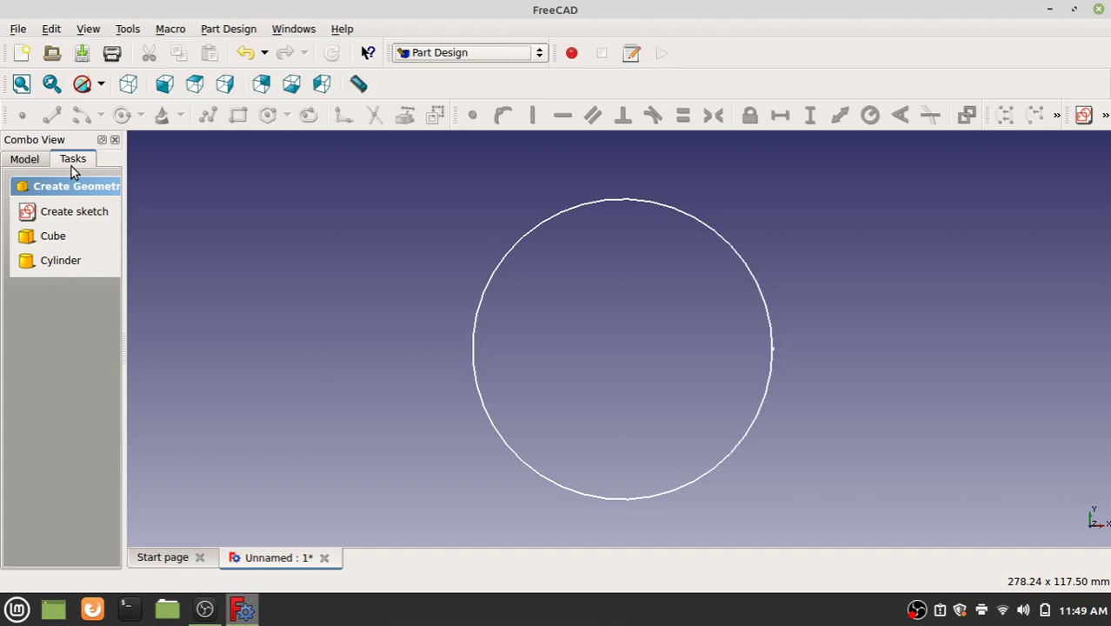
click(542, 228)
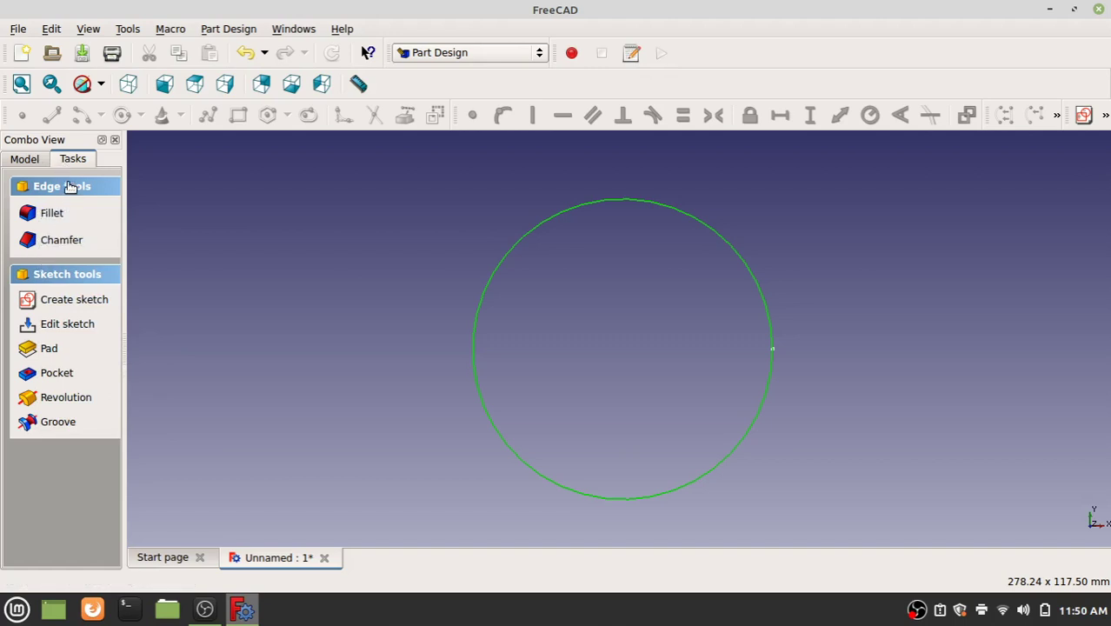
click(49, 350)
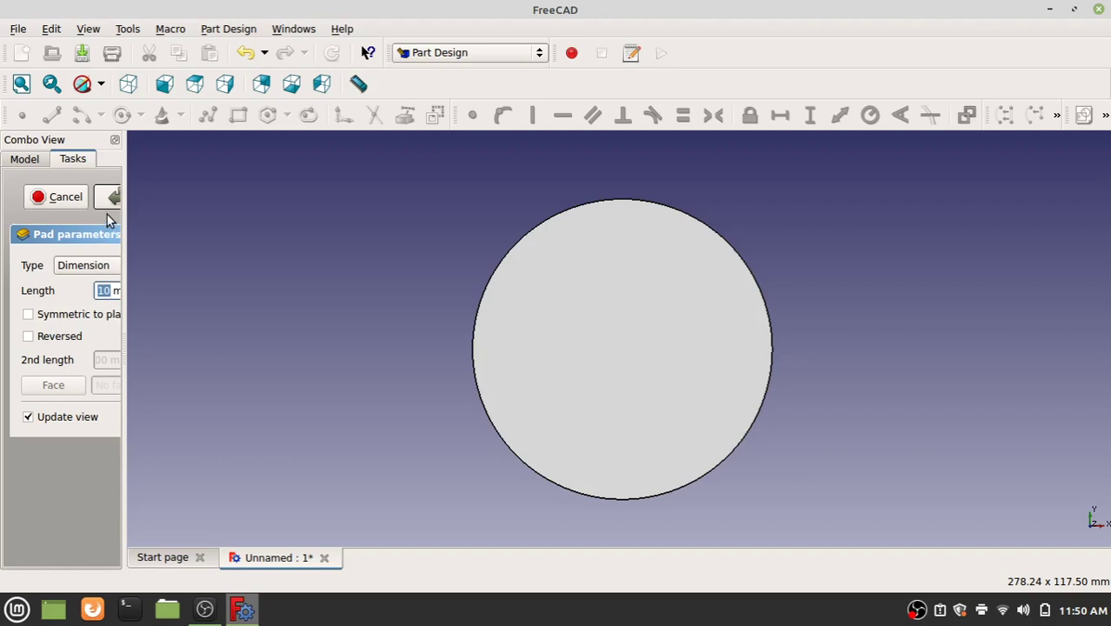
click(115, 200)
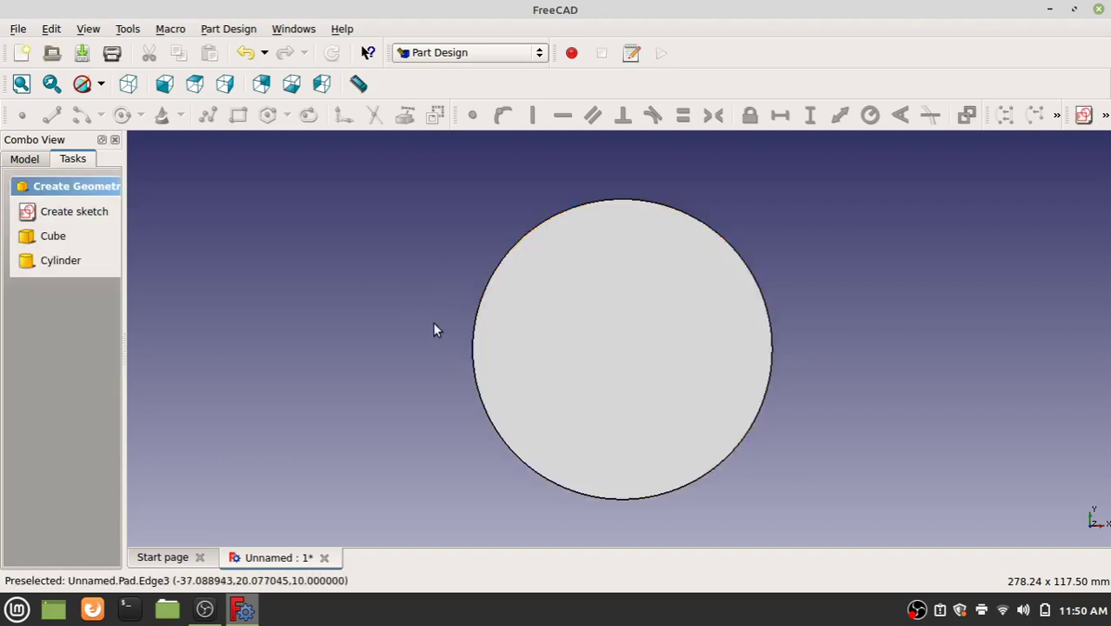
Step: Orbit the view to show the disc's thickness, then pan it back to centre
mouse_move(434, 328)
middle_down()
mouse_move(497, 240)
mouse_move(454, 377)
mouse_move(672, 363)
mouse_move(545, 300)
mouse_move(632, 321)
mouse_move(612, 300)
mouse_move(553, 315)
mouse_move(652, 303)
mouse_move(552, 310)
mouse_move(593, 303)
middle_up()
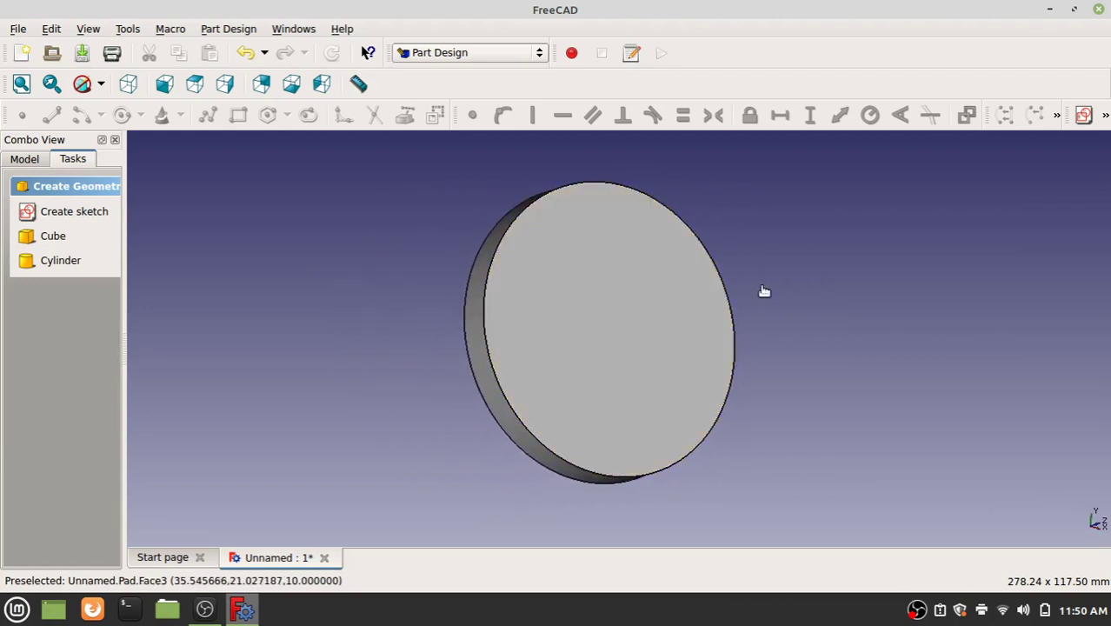
mouse_move(805, 313)
middle_down()
mouse_move(628, 305)
mouse_move(826, 335)
middle_up()
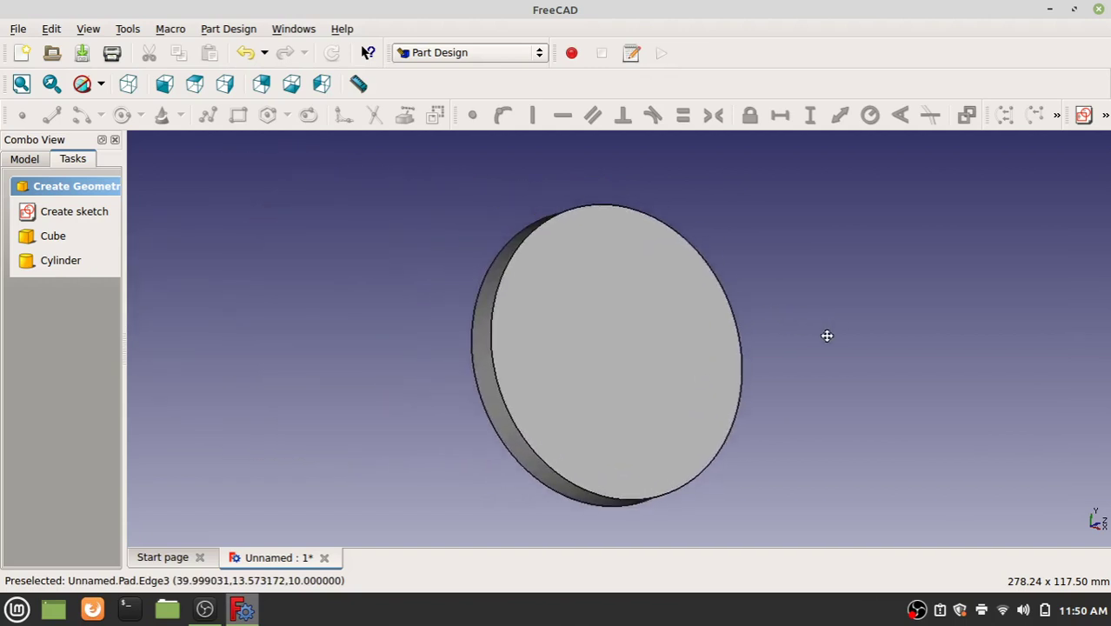
Step: Expand Pad in the Model tree to confirm the circle Sketch is its source
key(1)
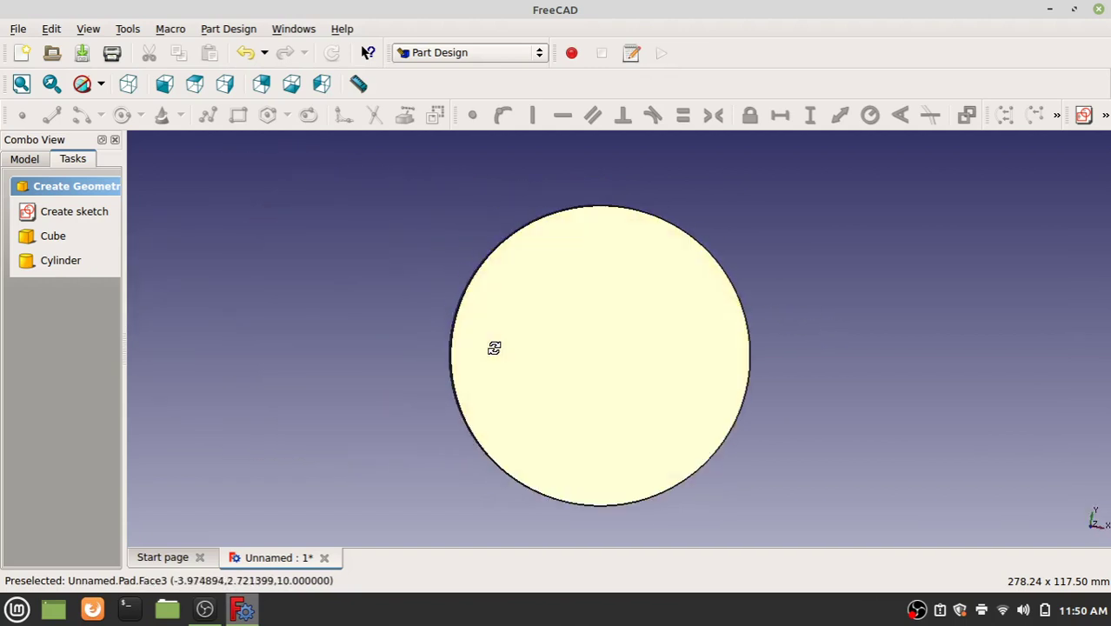
click(26, 161)
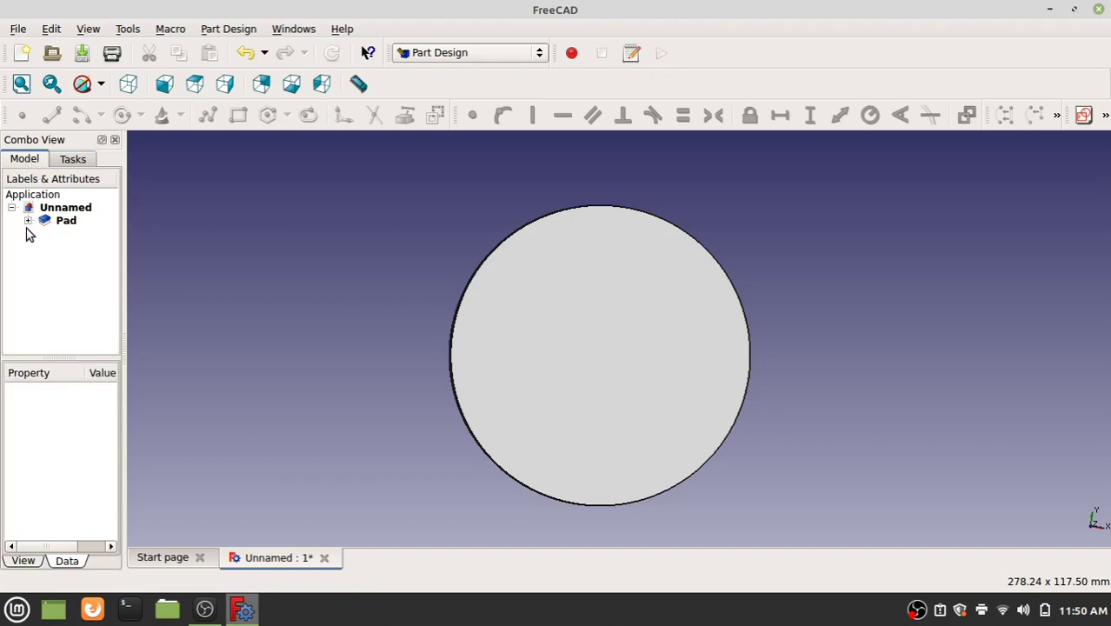
click(28, 222)
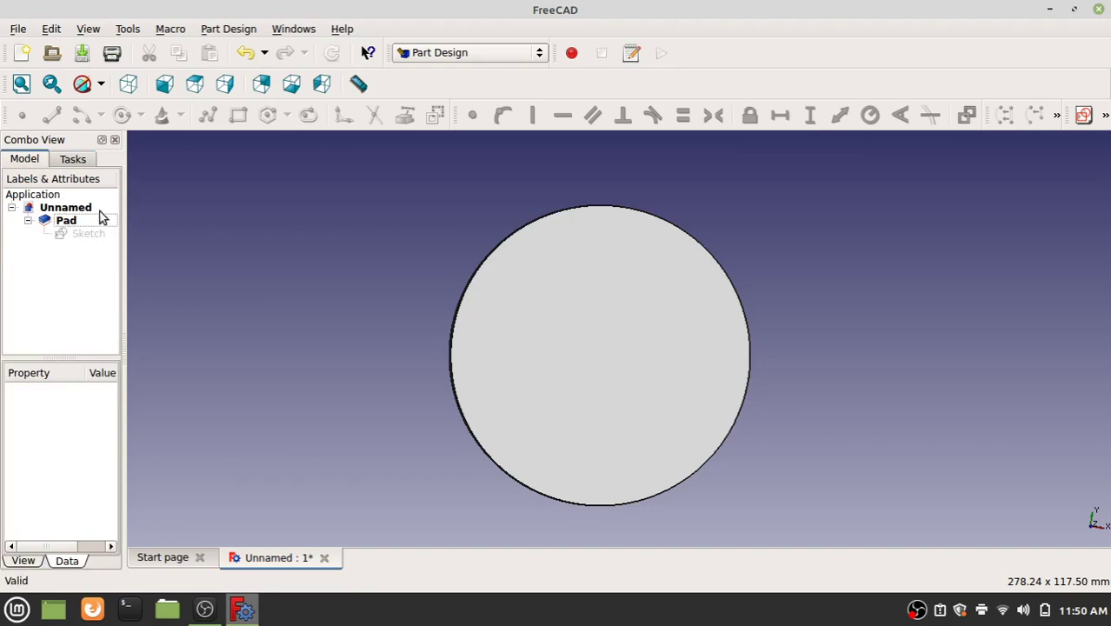
middle_drag(497, 295, 543, 251)
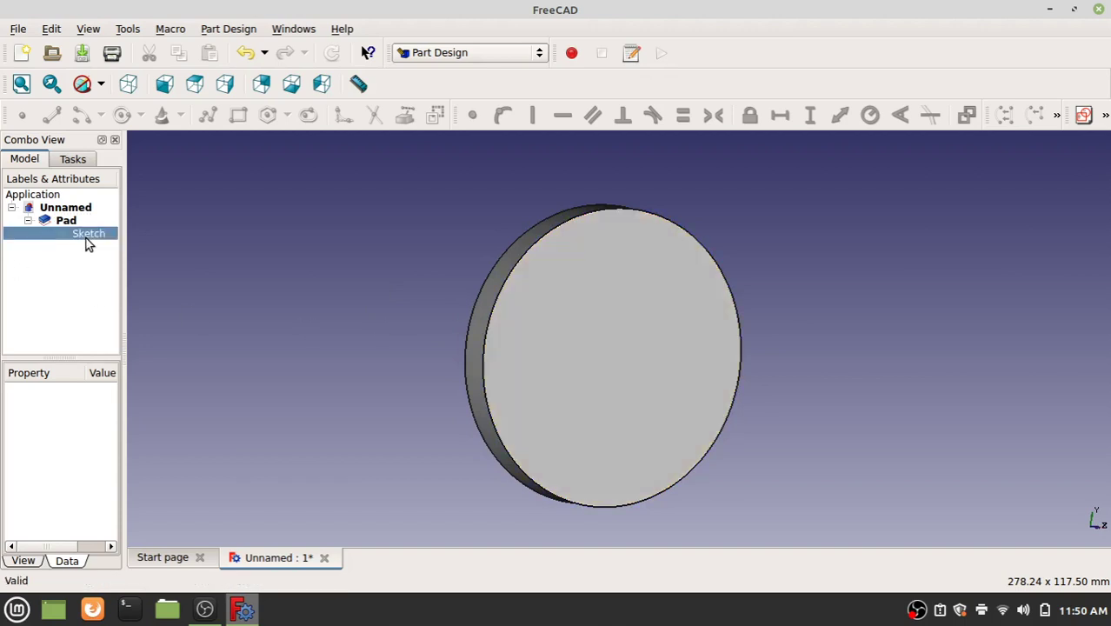
click(88, 236)
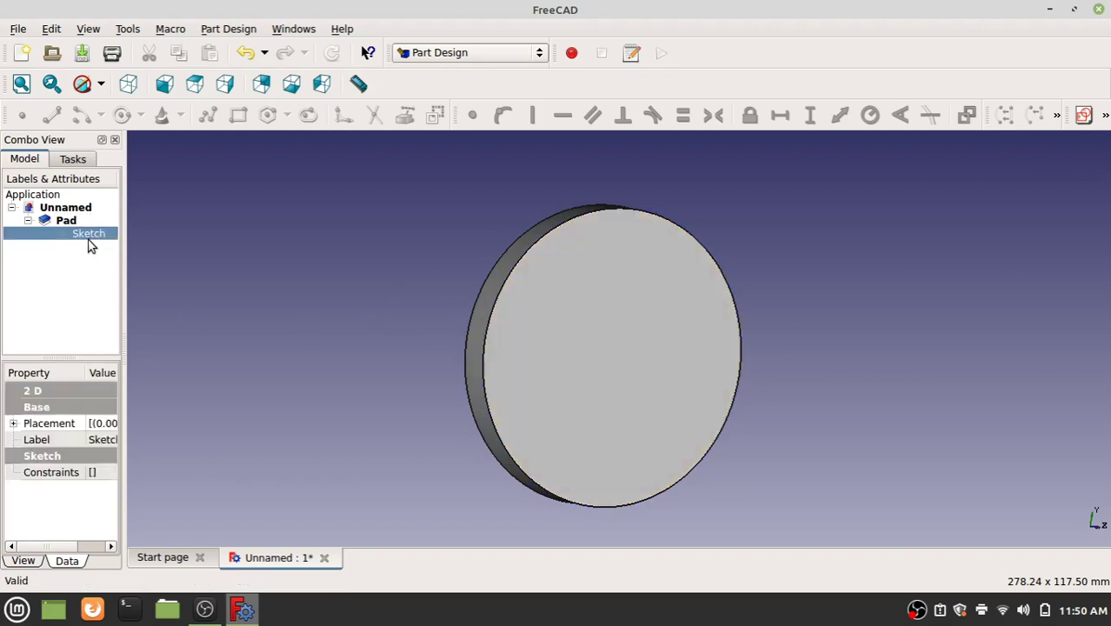
click(92, 257)
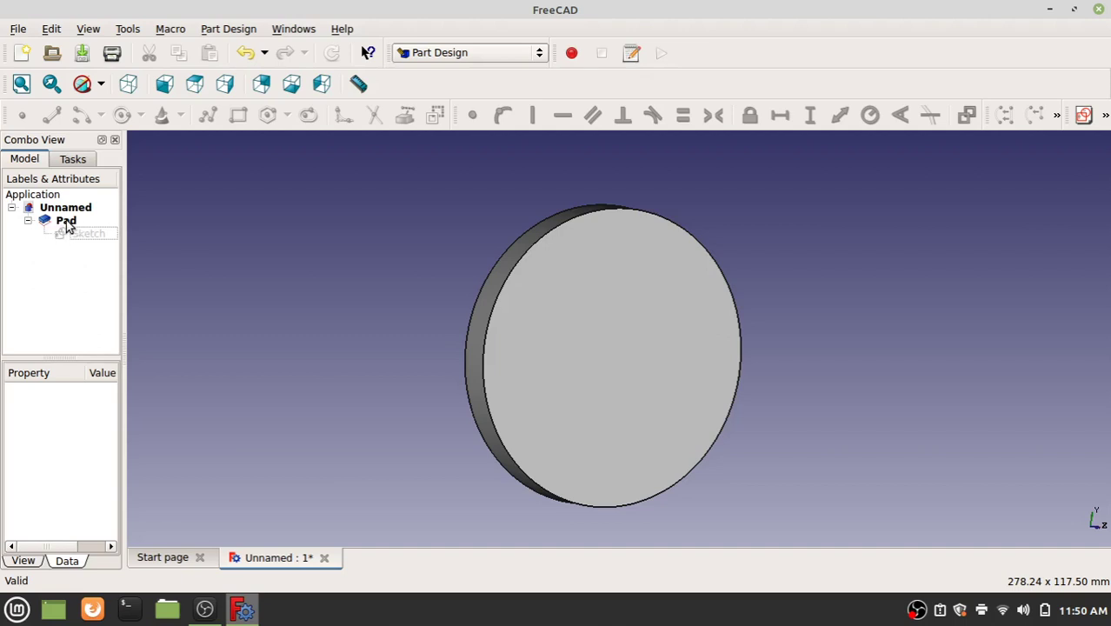
Step: Hide the Pad with Space and make its circle Sketch visible instead
click(67, 224)
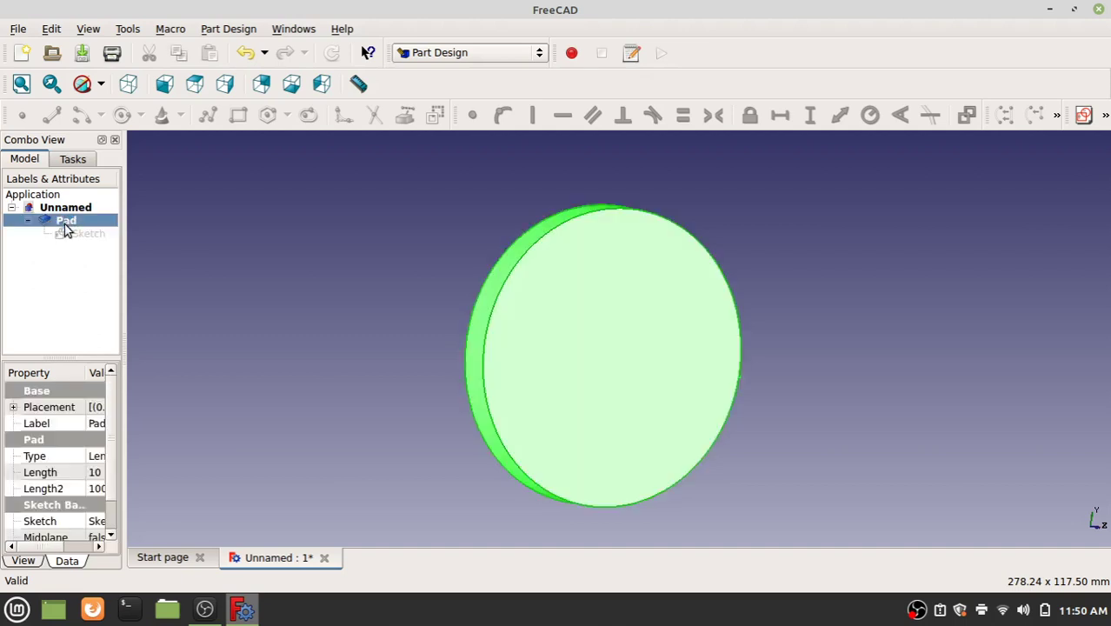
key(space)
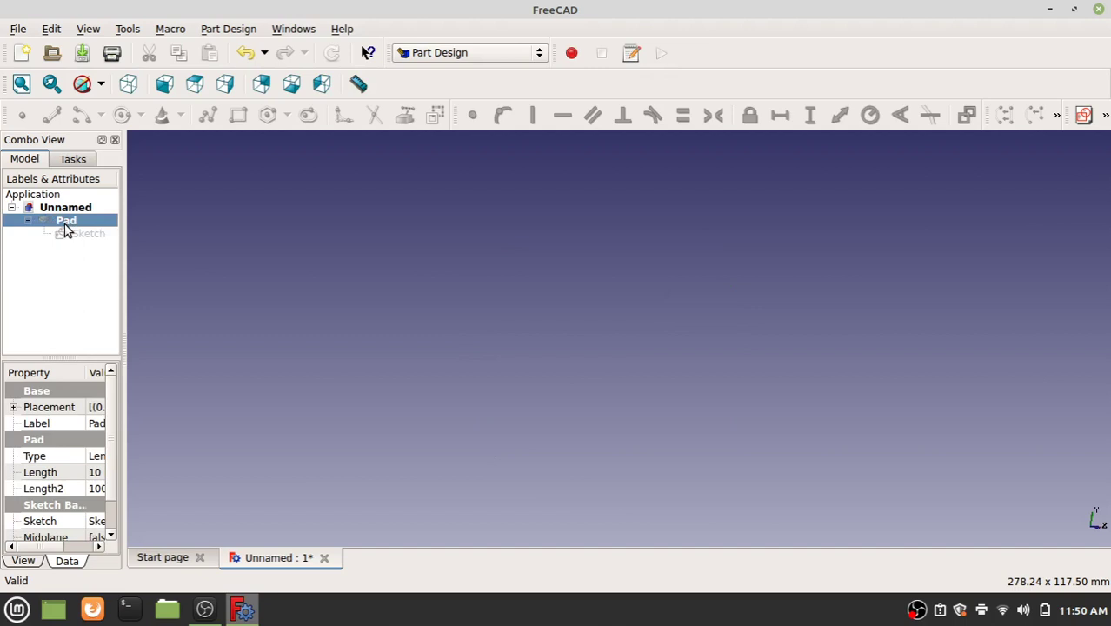
key(space)
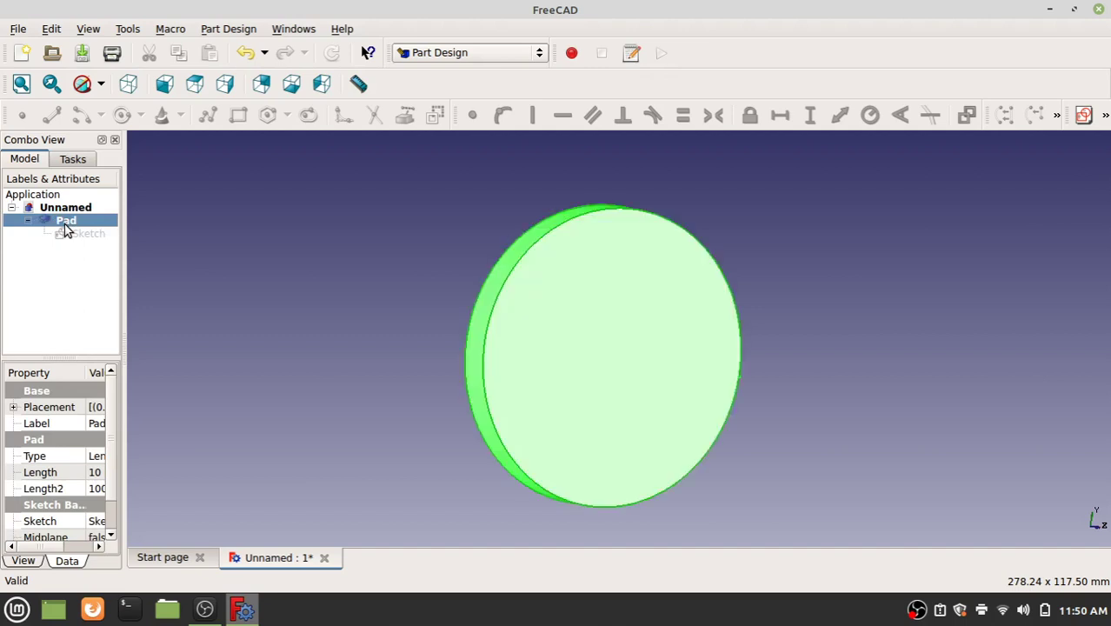
key(space)
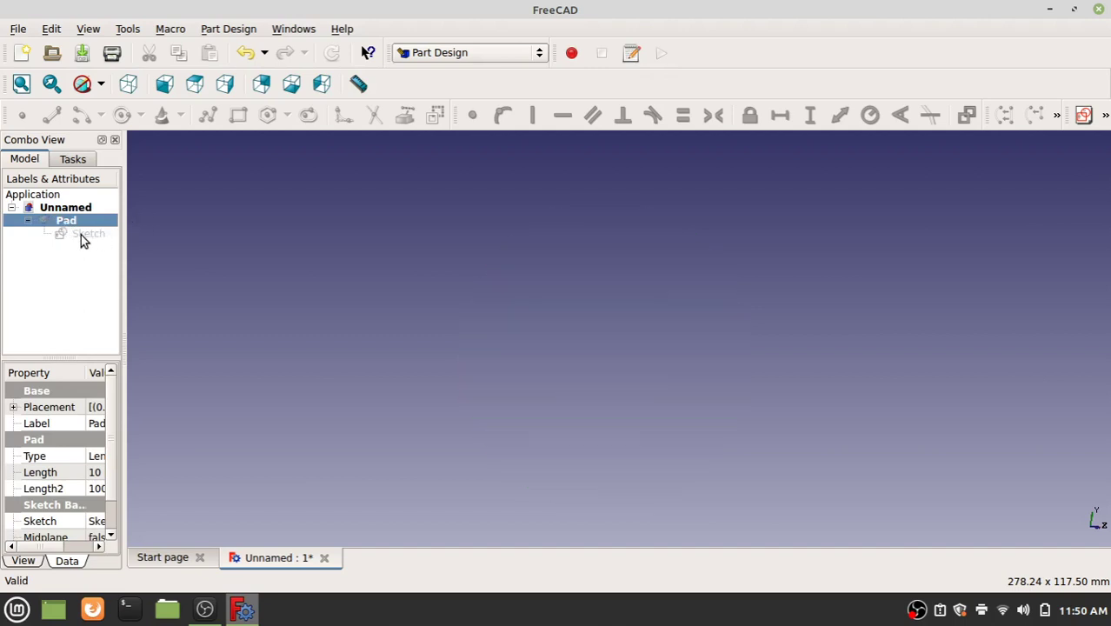
click(81, 235)
key(space)
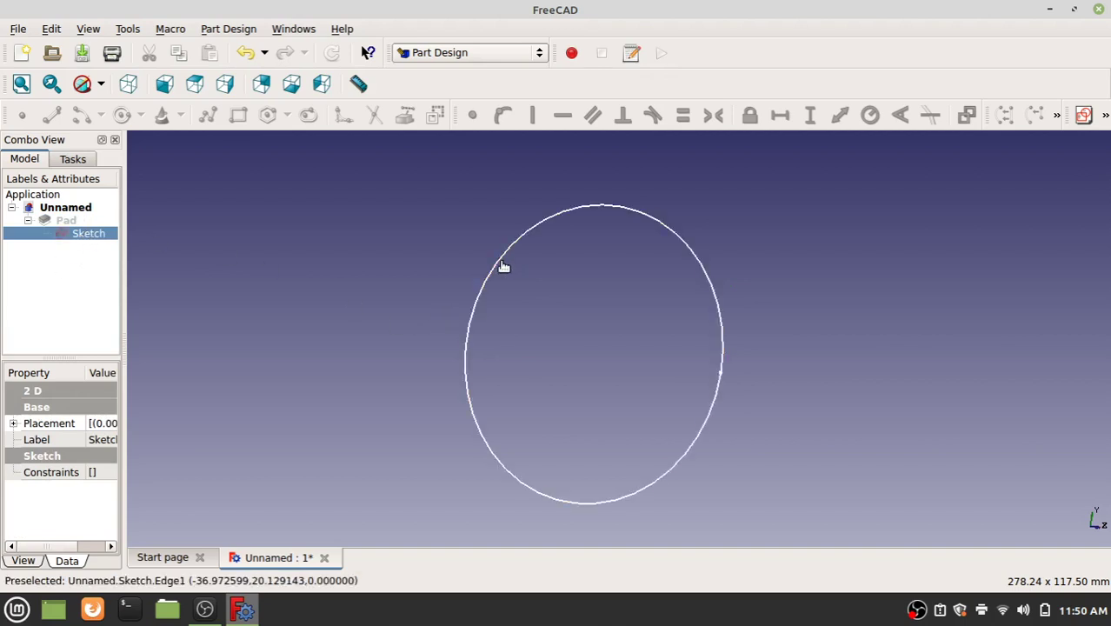
Step: Reopen the Sketch, draw a smaller origin-centred inner circle, and close the sketch
double_click(86, 237)
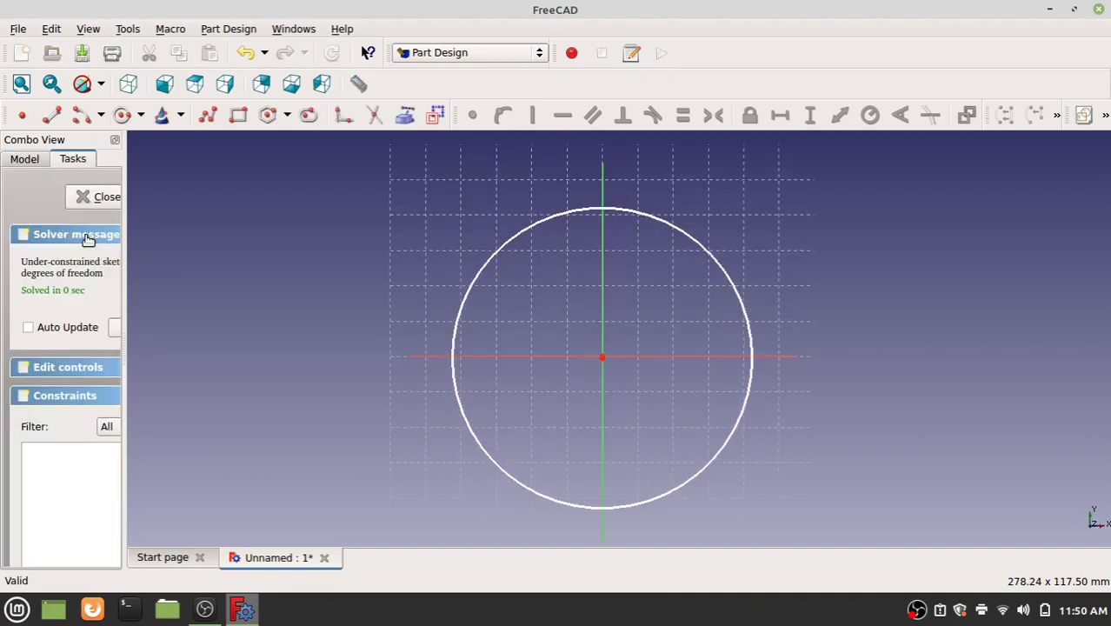
click(122, 114)
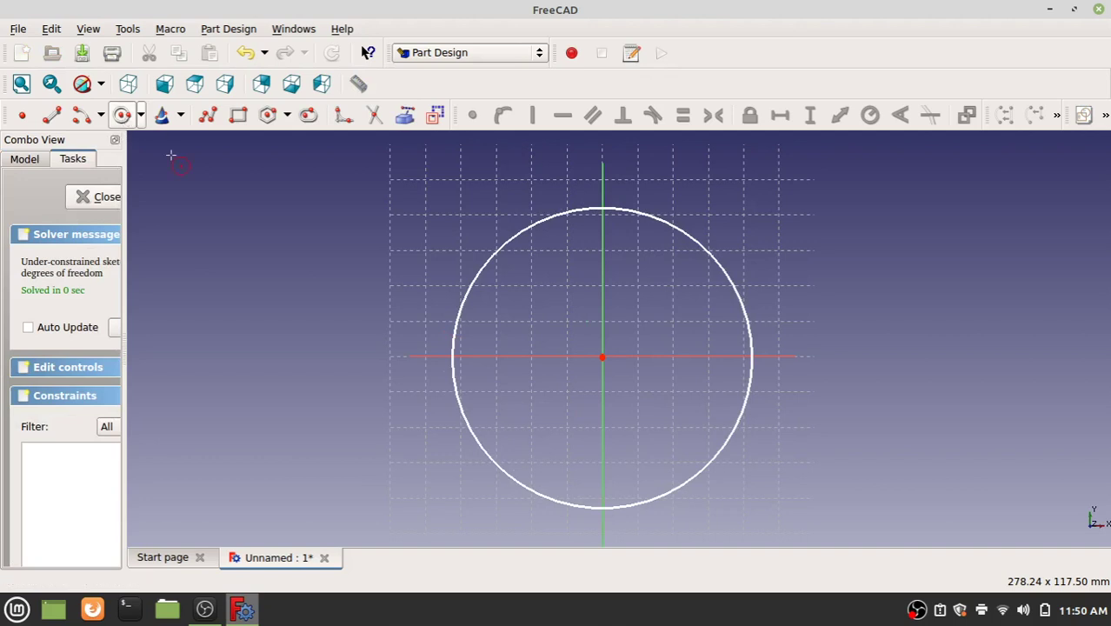
click(603, 357)
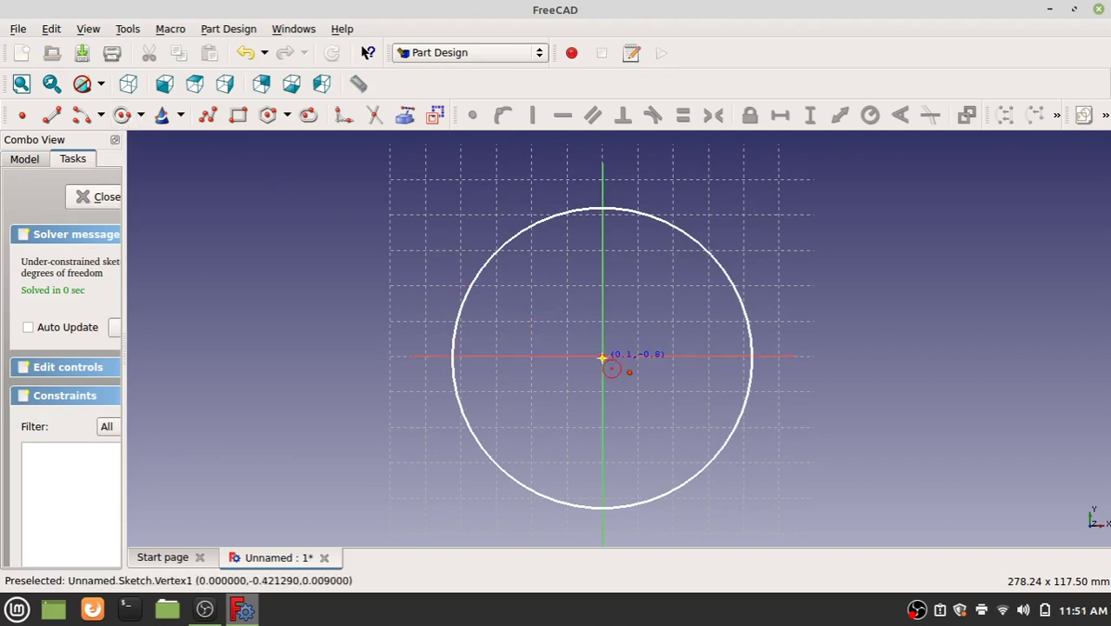
click(647, 321)
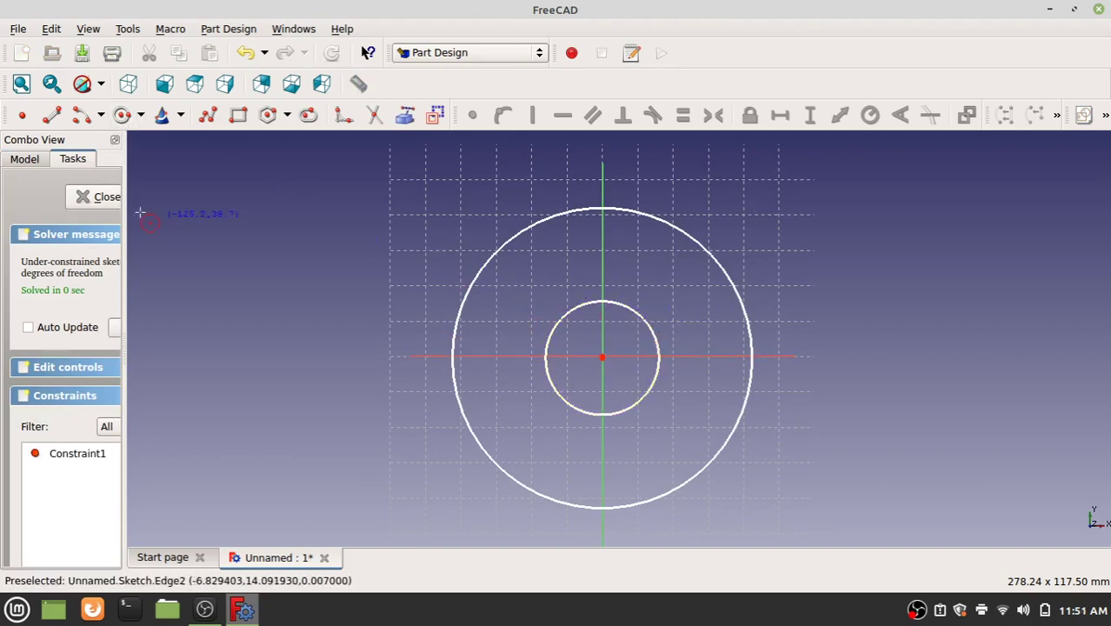
click(100, 205)
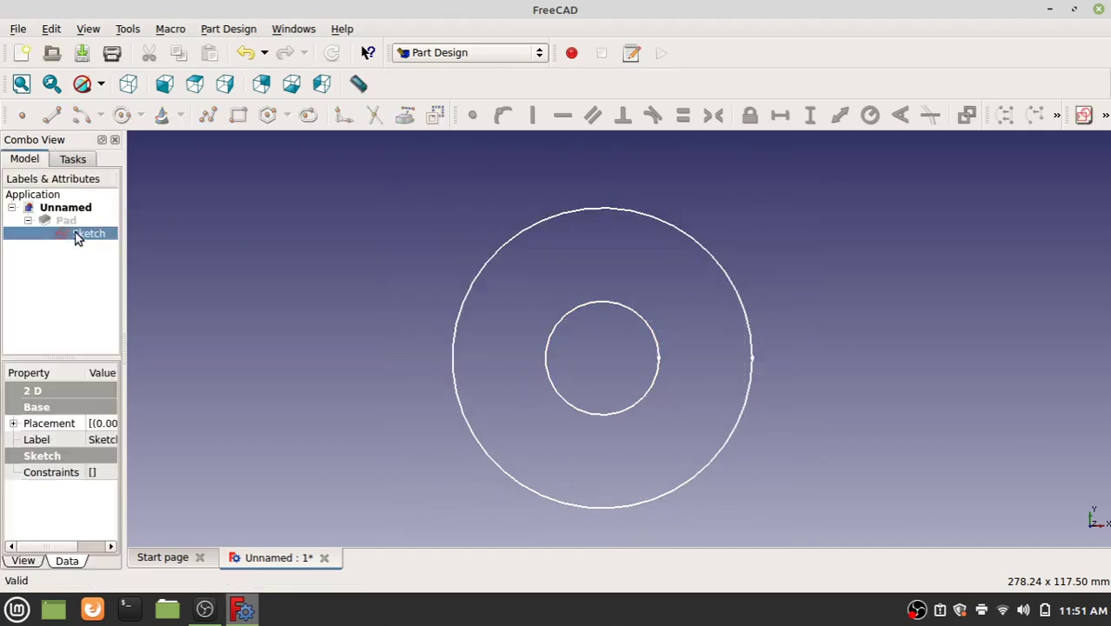
Step: Hide the Sketch, show the Pad as a holed washer ring, and tilt the view
key(space)
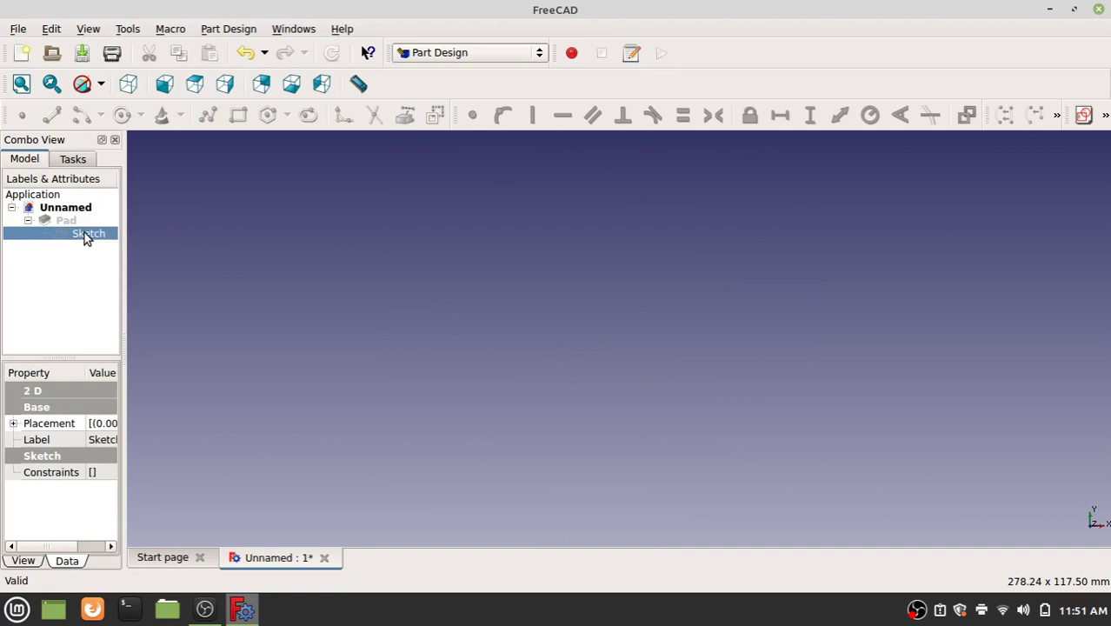
click(62, 221)
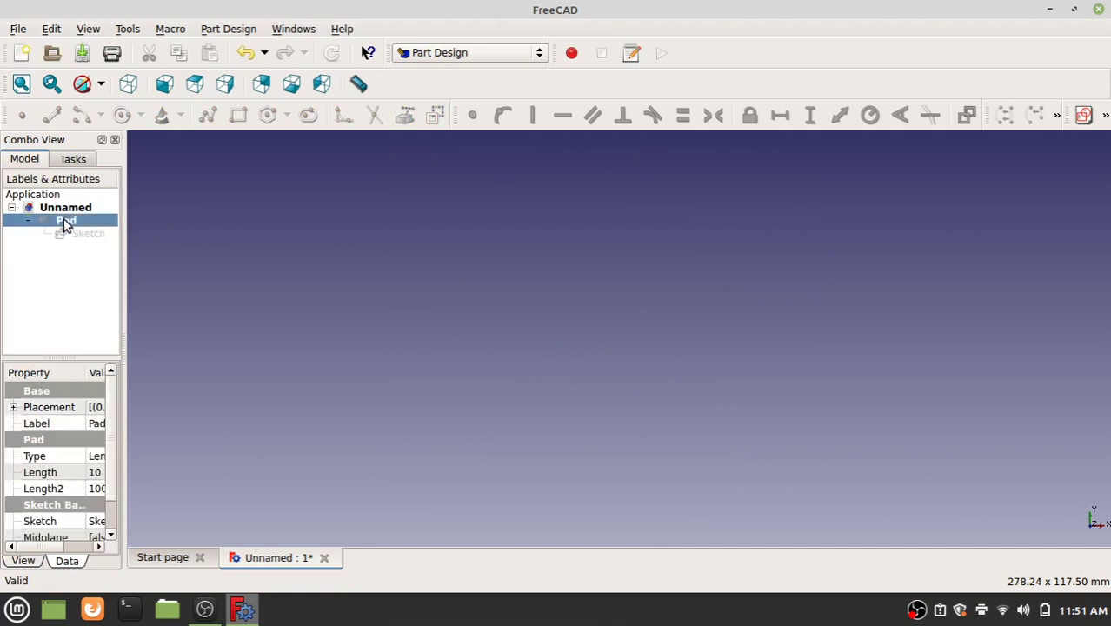
key(space)
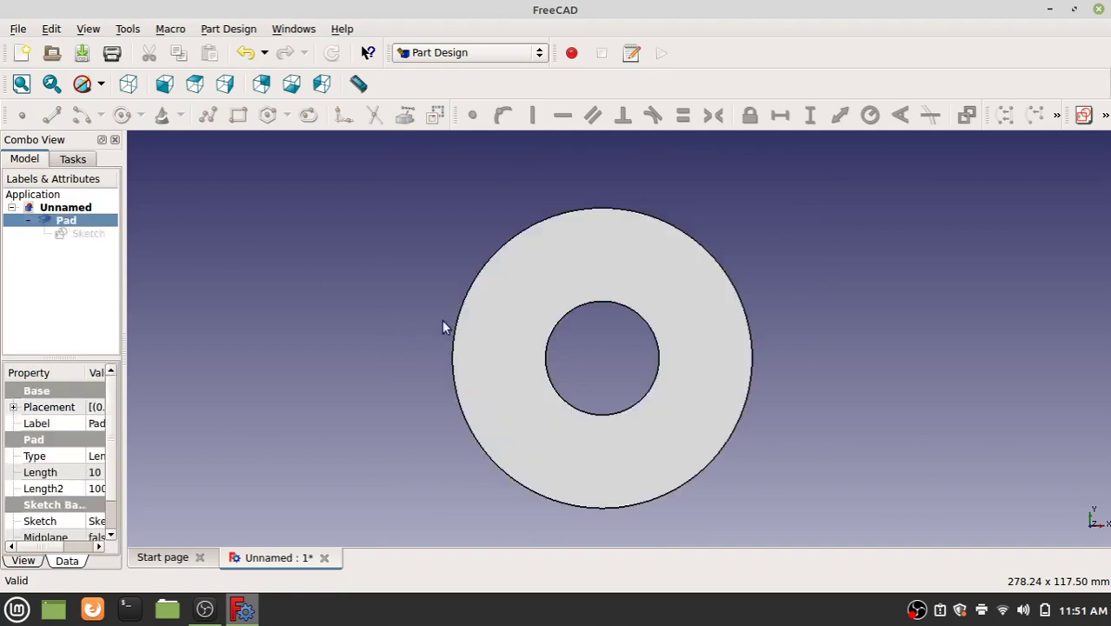
mouse_move(441, 319)
middle_down()
mouse_move(498, 317)
mouse_move(557, 267)
mouse_move(349, 270)
mouse_move(529, 425)
mouse_move(733, 313)
mouse_move(578, 255)
mouse_move(390, 257)
mouse_move(404, 352)
mouse_move(683, 414)
mouse_move(585, 270)
mouse_move(462, 260)
middle_up()
Step: Switch to isometric view and start Save As in the Documents folder
key(0)
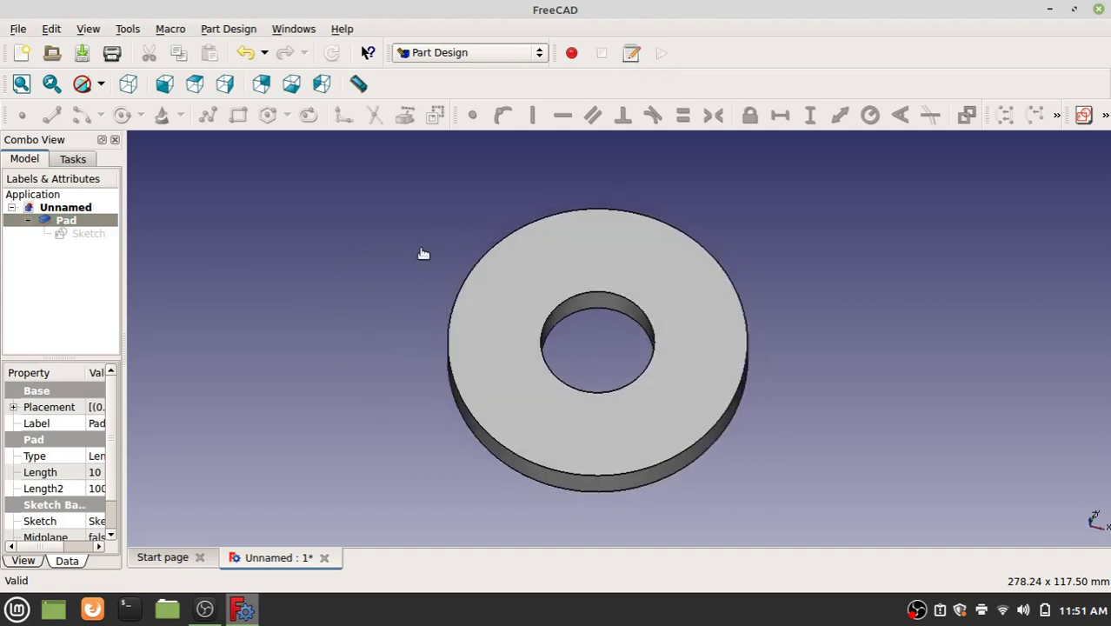
click(18, 30)
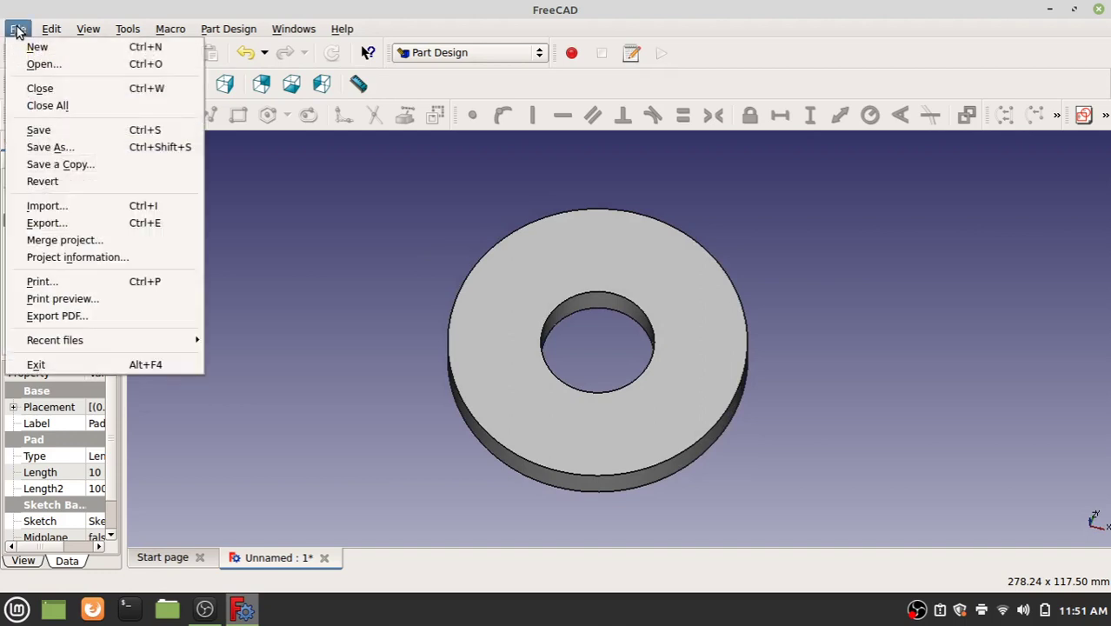
click(45, 147)
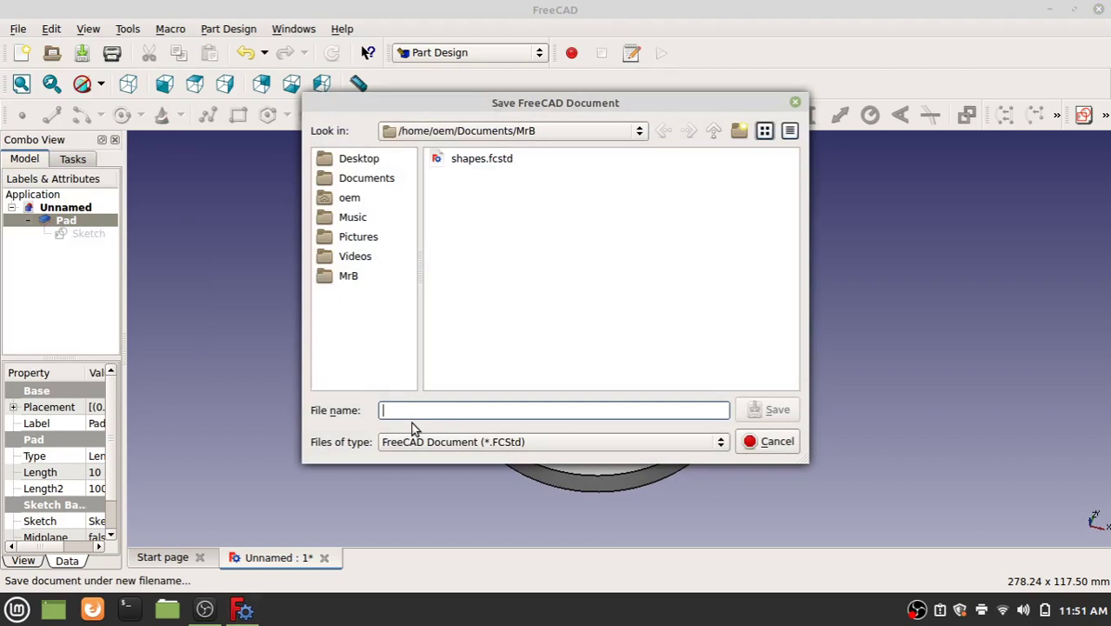
click(368, 186)
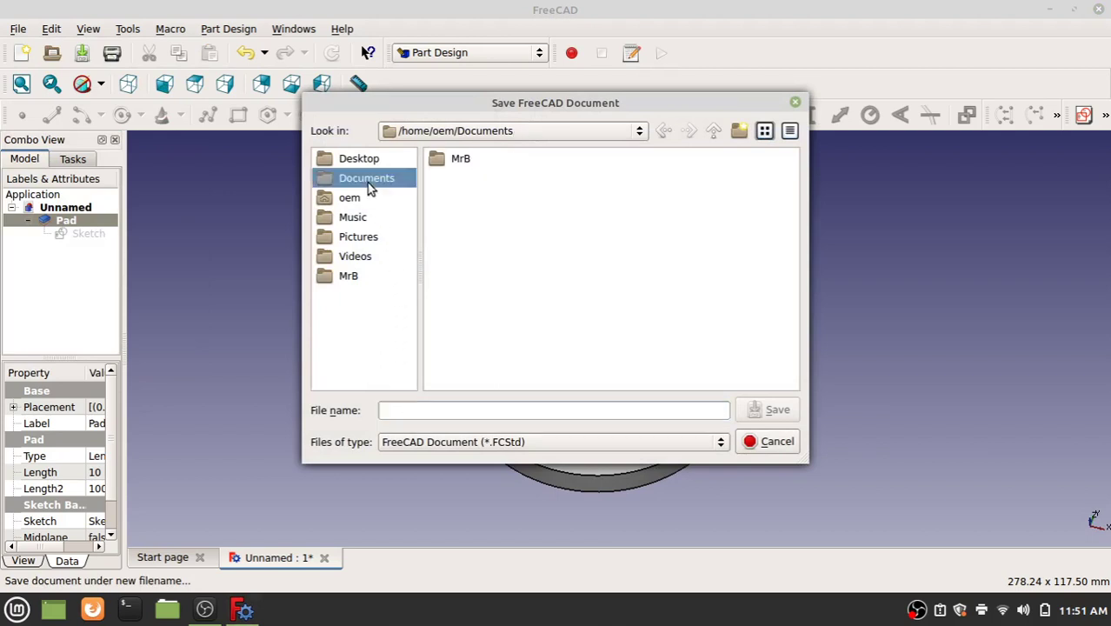
Step: Create and open a new folder 'name' in Documents, and enter 'washer' as the file name
click(740, 130)
text(name)
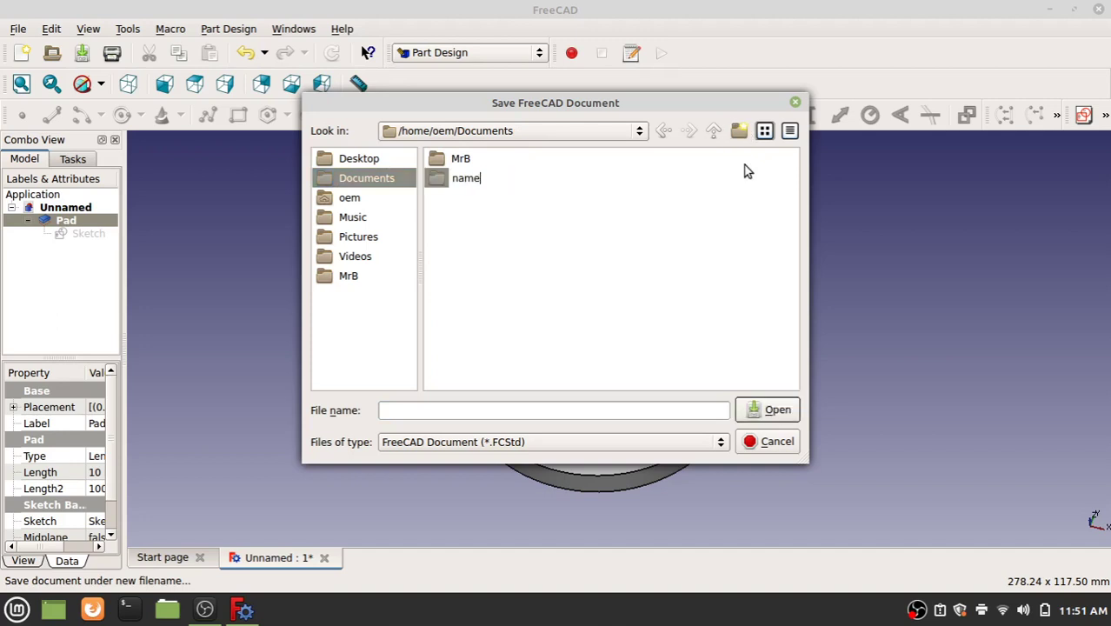
key(Return)
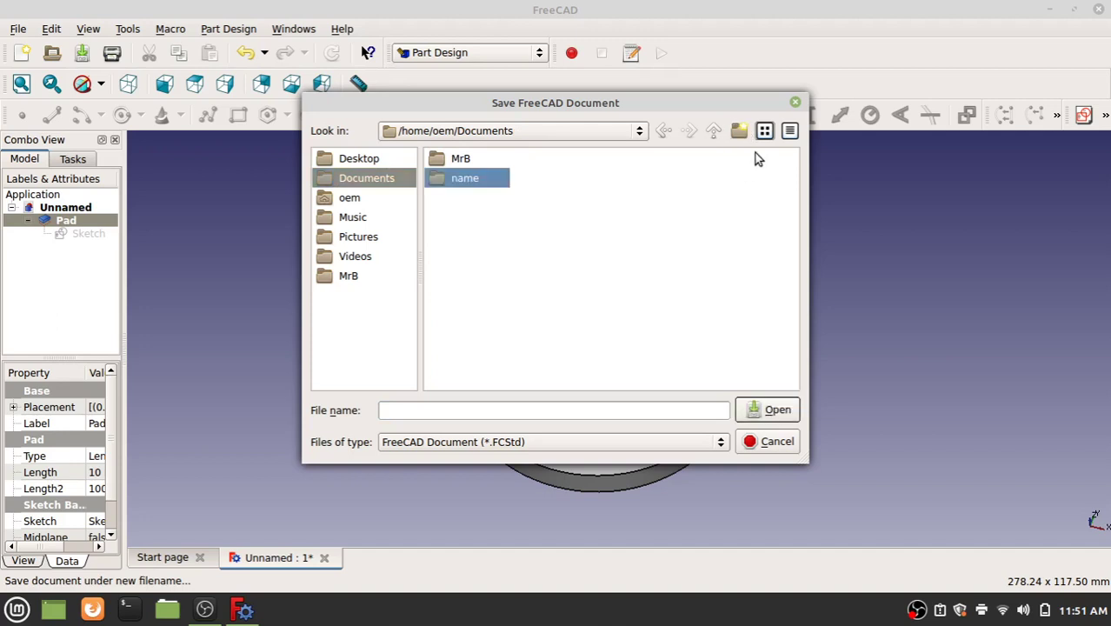
double_click(470, 178)
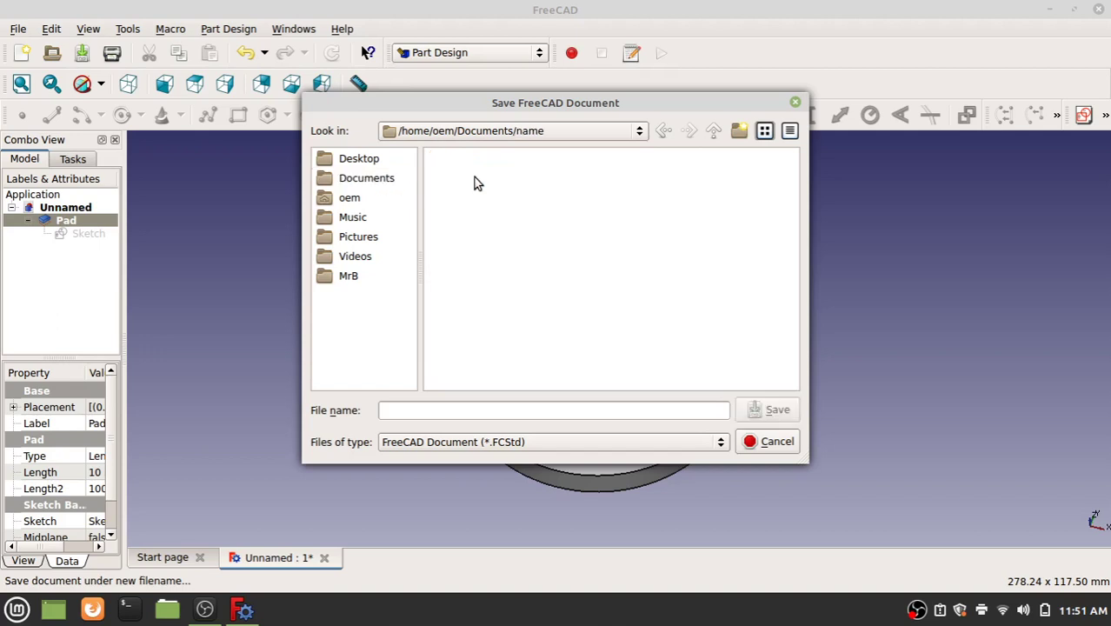
click(455, 410)
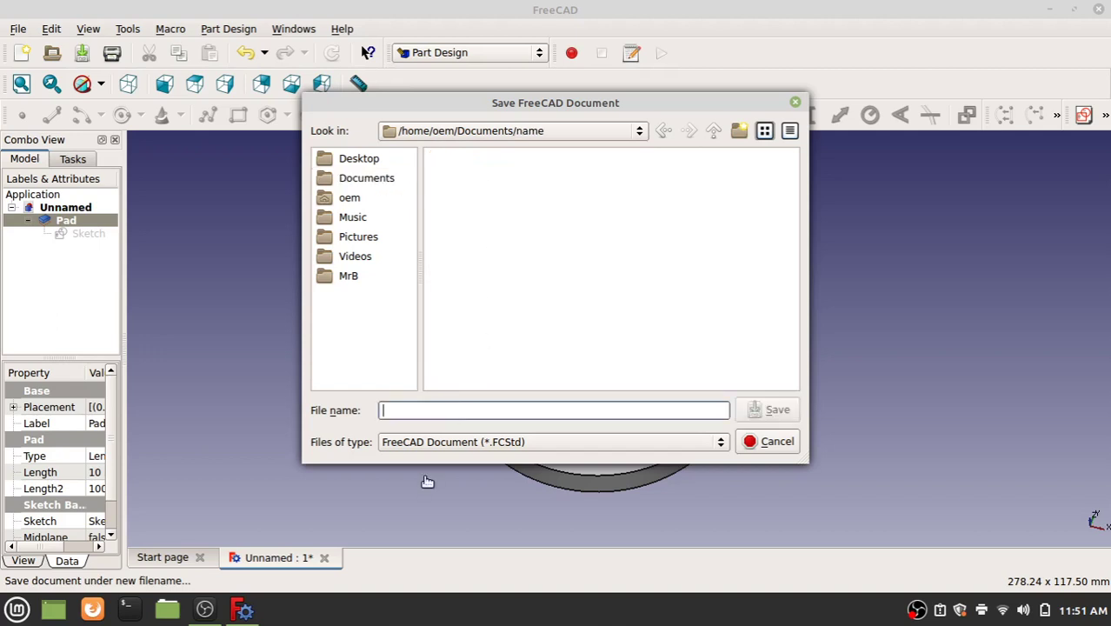
text(washer)
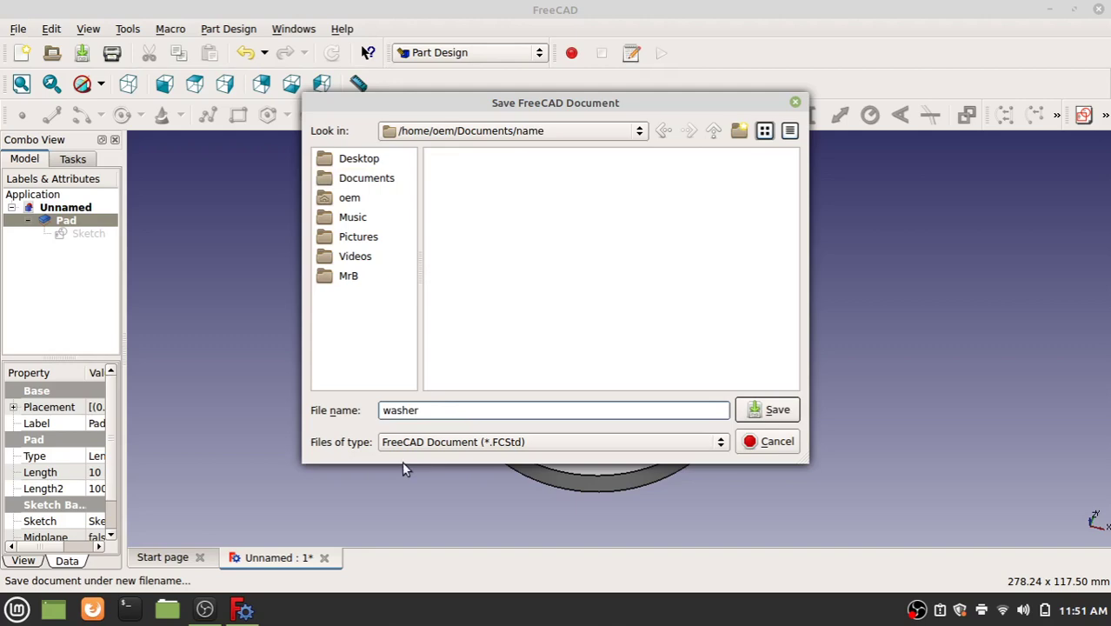